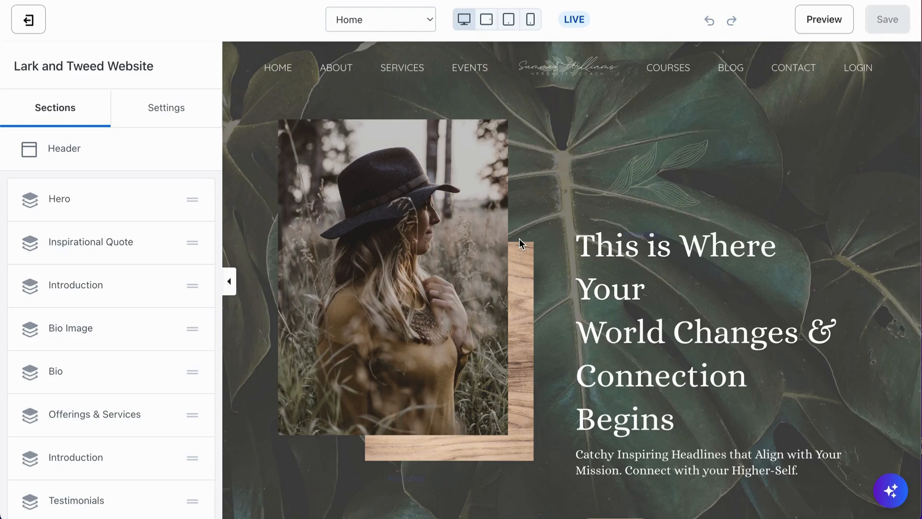
- Scroll through the Home page preview to examine the hero and quote sections
scroll(632, 341, "down", 1)
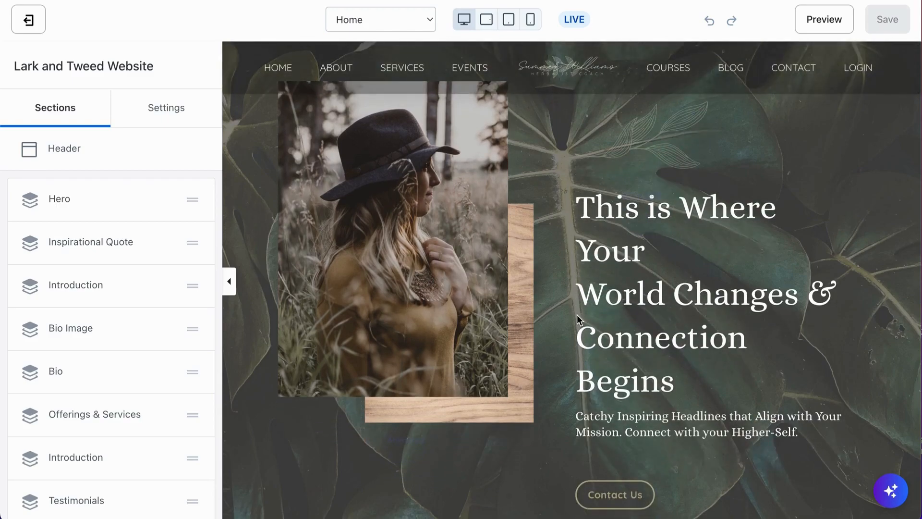
scroll(577, 315, "down", 4)
scroll(578, 315, "down", 4)
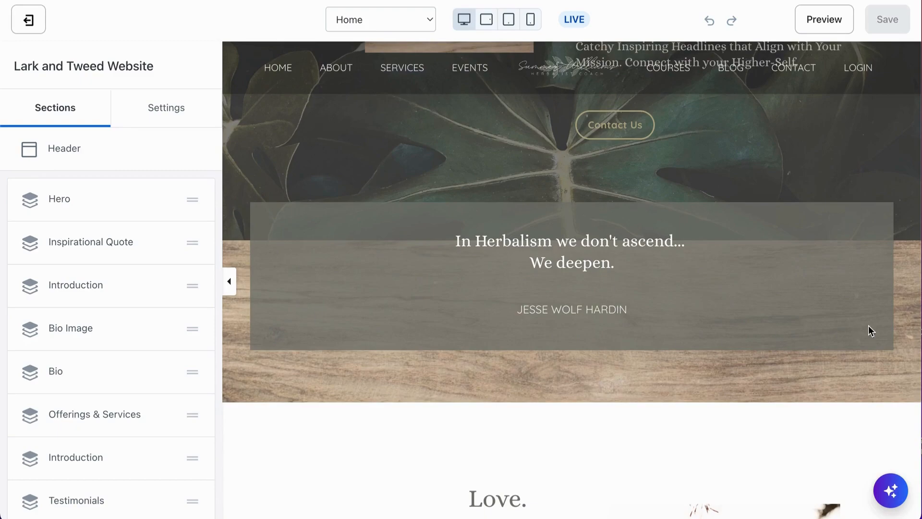
scroll(760, 137, "up", 4)
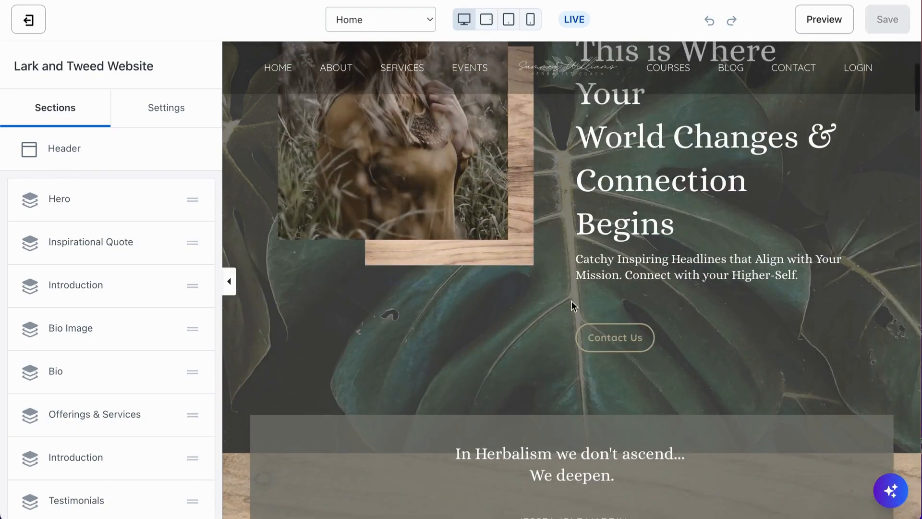
scroll(448, 360, "down", 4)
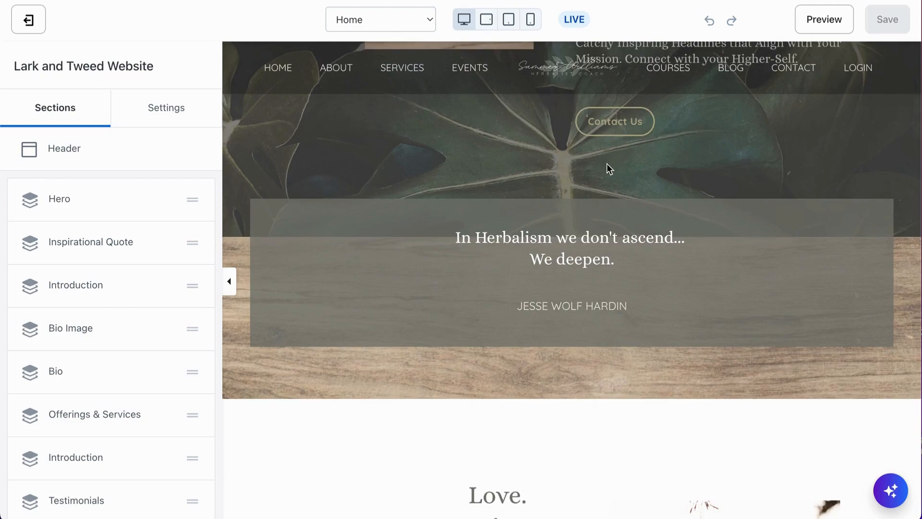
scroll(380, 174, "up", 1)
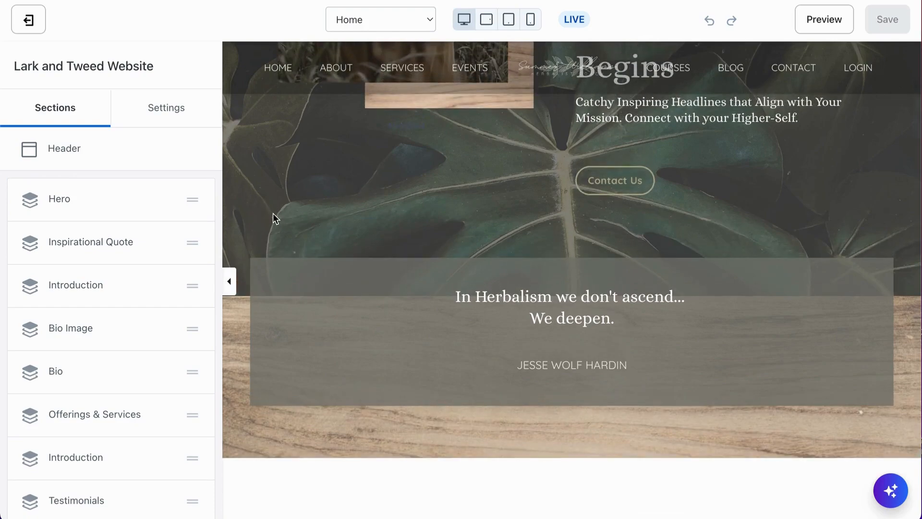
- Open the Hero section's settings and inspect its two image blocks before returning to the section
left_click(298, 210)
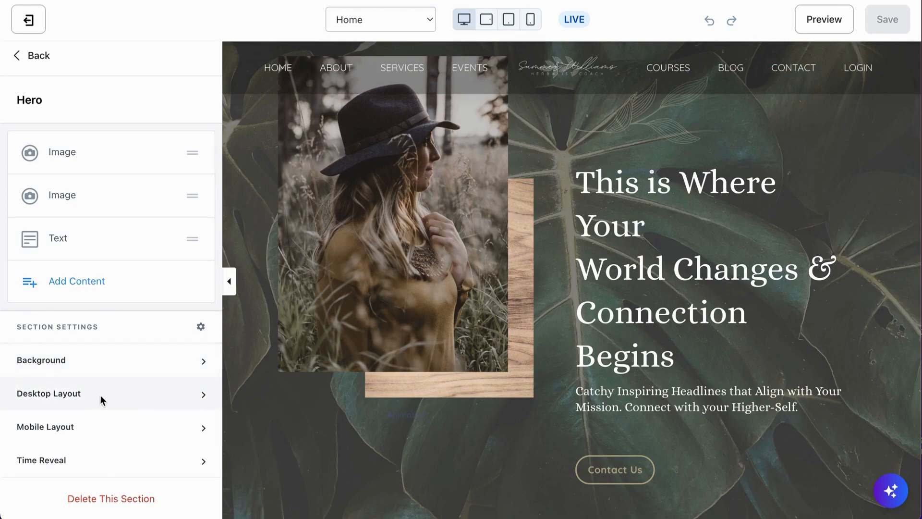
scroll(260, 407, "down", 2)
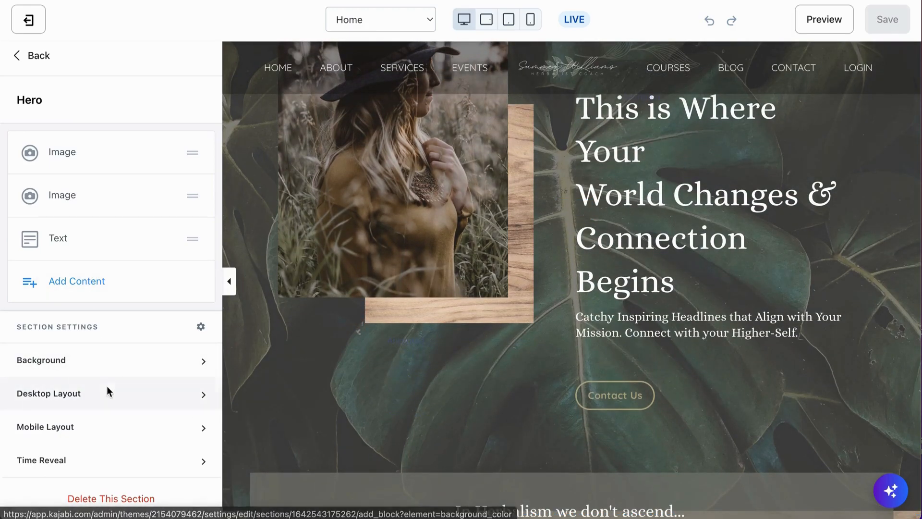
left_click(35, 54)
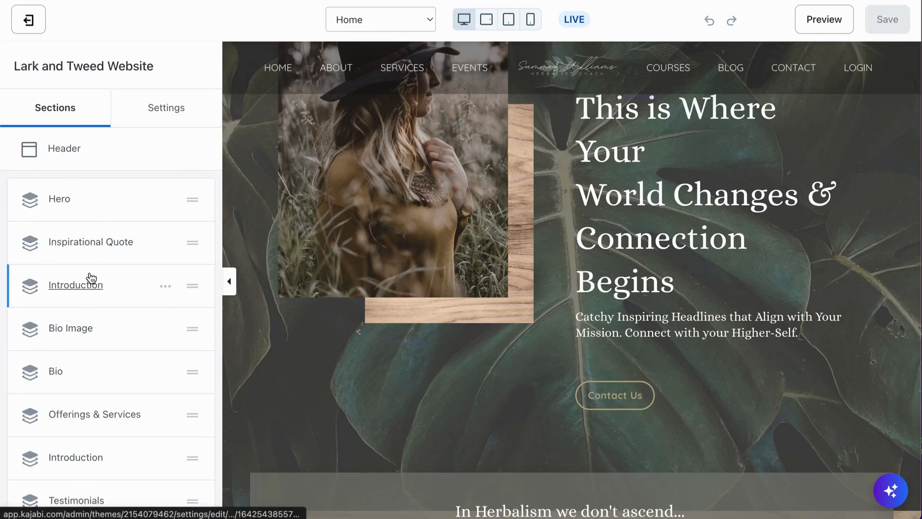
left_click(66, 200)
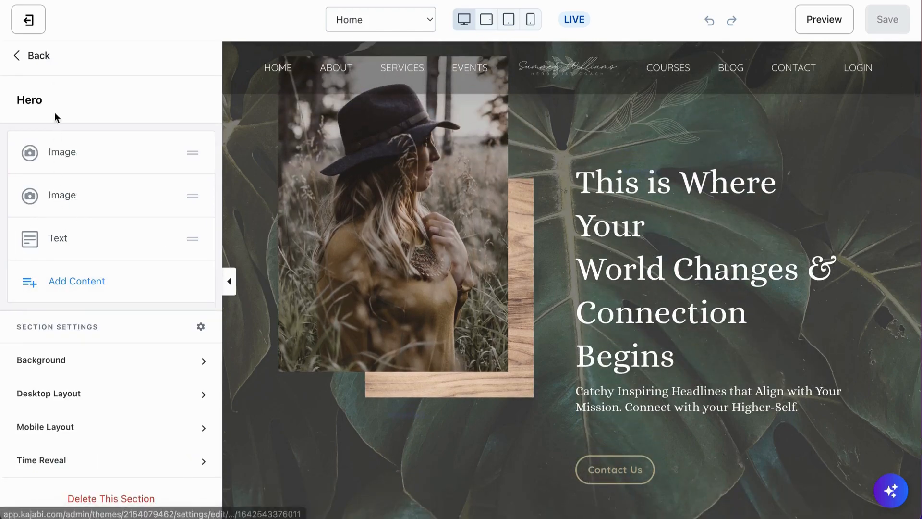
left_click(58, 154)
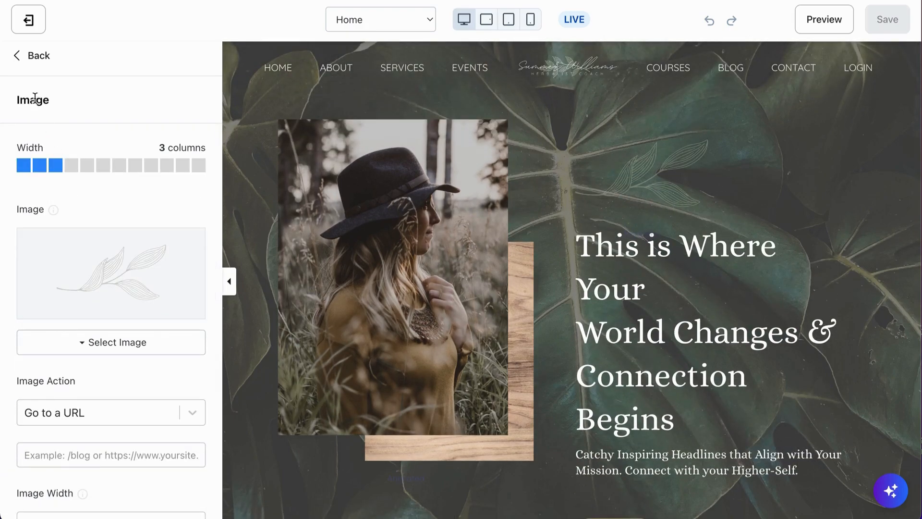
left_click(40, 58)
left_click(61, 197)
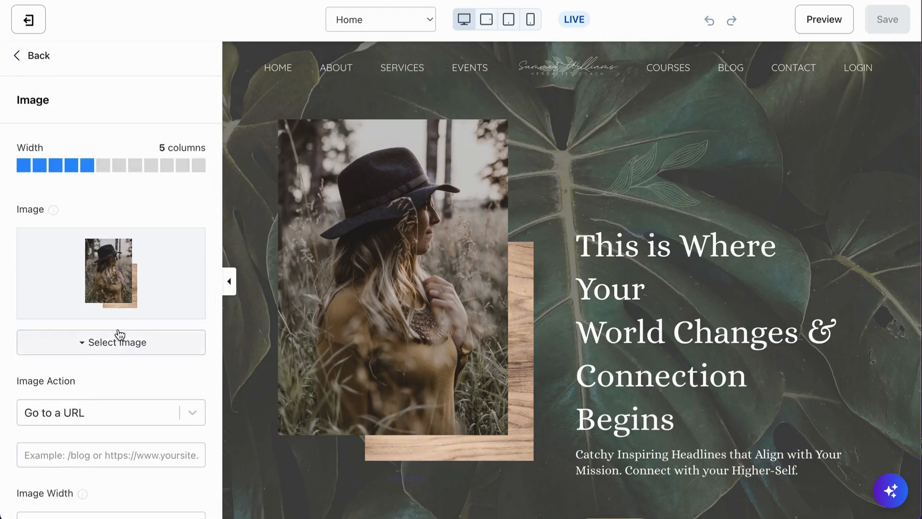
scroll(110, 398, "down", 10)
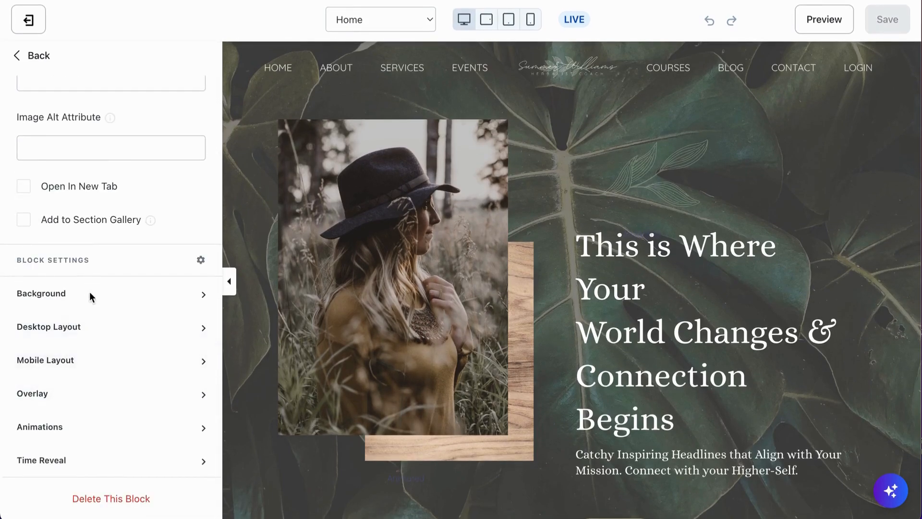
left_click(46, 58)
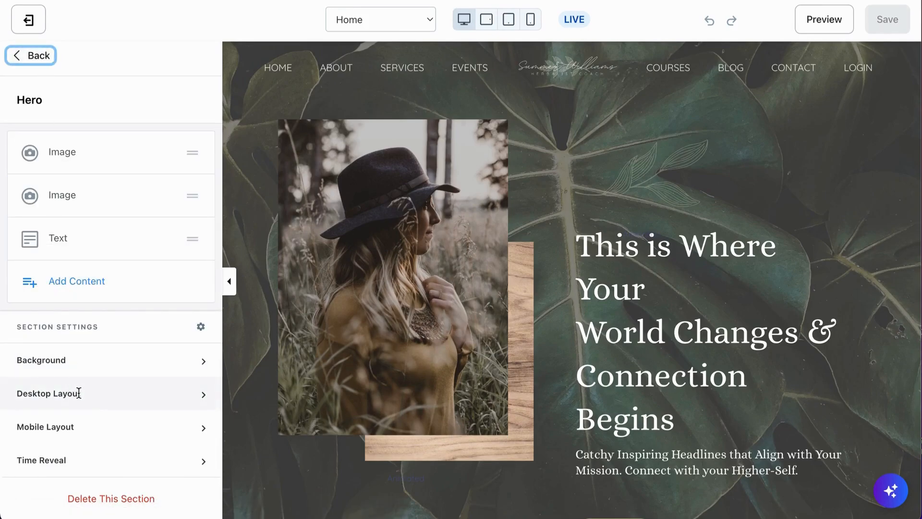
- Expand the Hero section's Desktop Layout settings and review its section padding against the preview
scroll(433, 437, "down", 3)
scroll(432, 436, "up", 1)
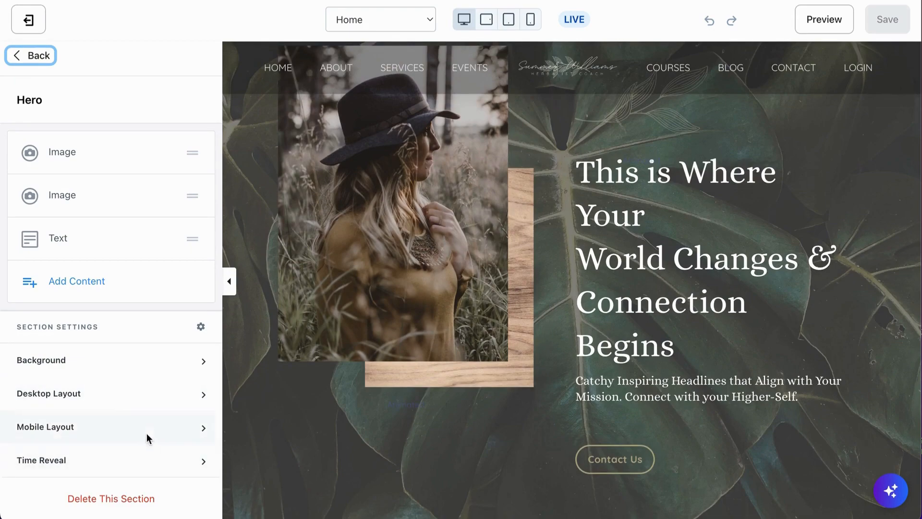
left_click(129, 393)
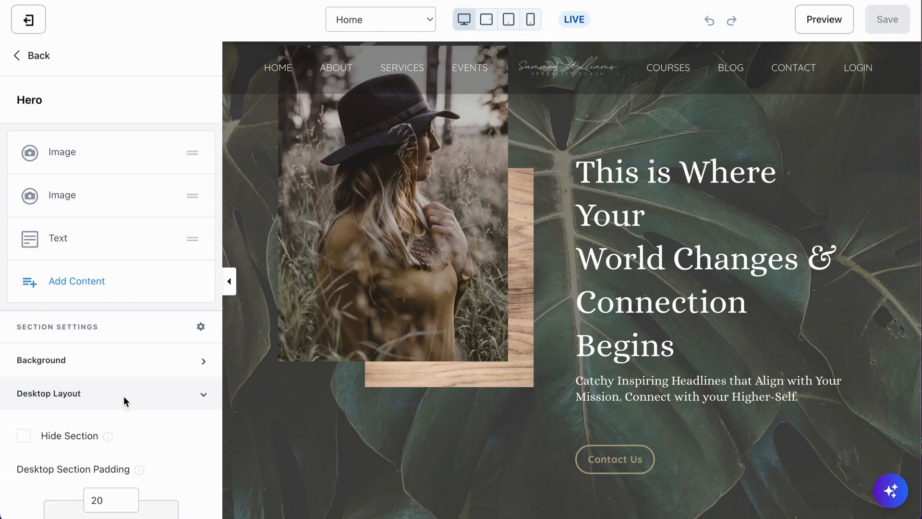
scroll(124, 397, "down", 4)
scroll(123, 400, "down", 2)
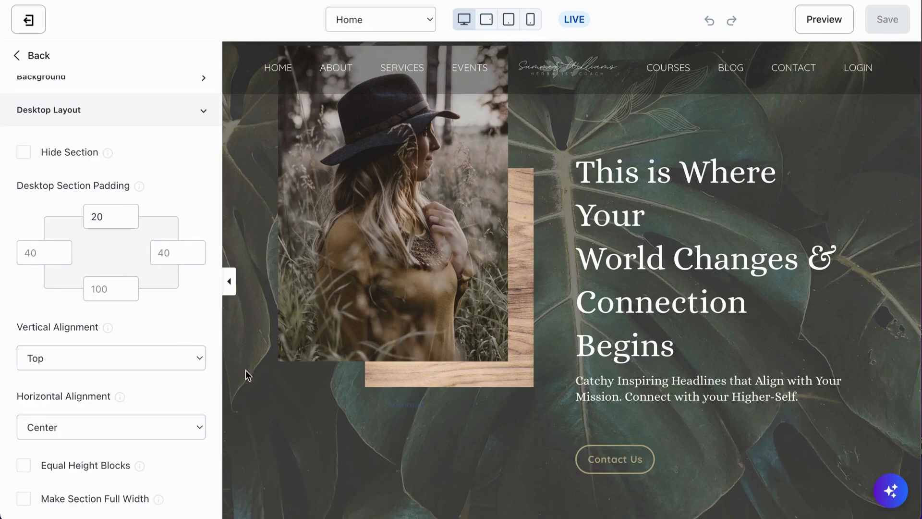
scroll(273, 454, "down", 3)
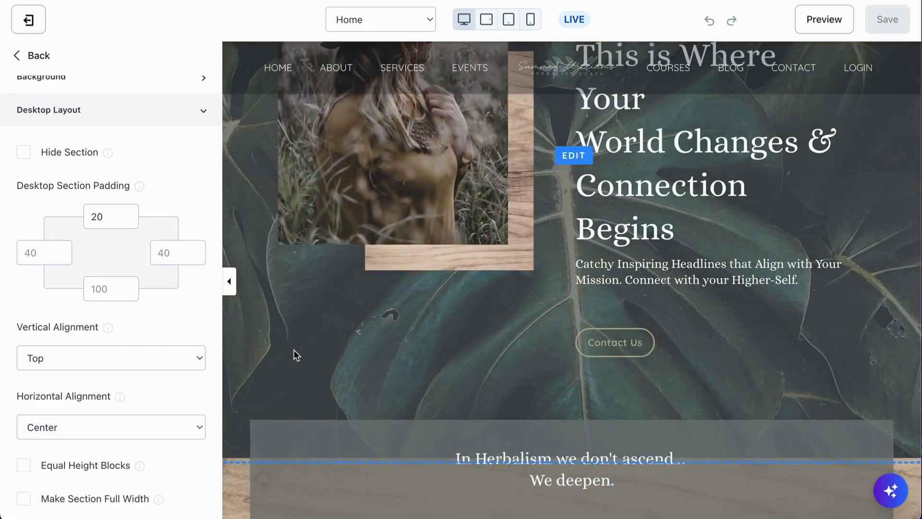
scroll(294, 355, "up", 1)
scroll(295, 362, "down", 2)
scroll(295, 362, "up", 5)
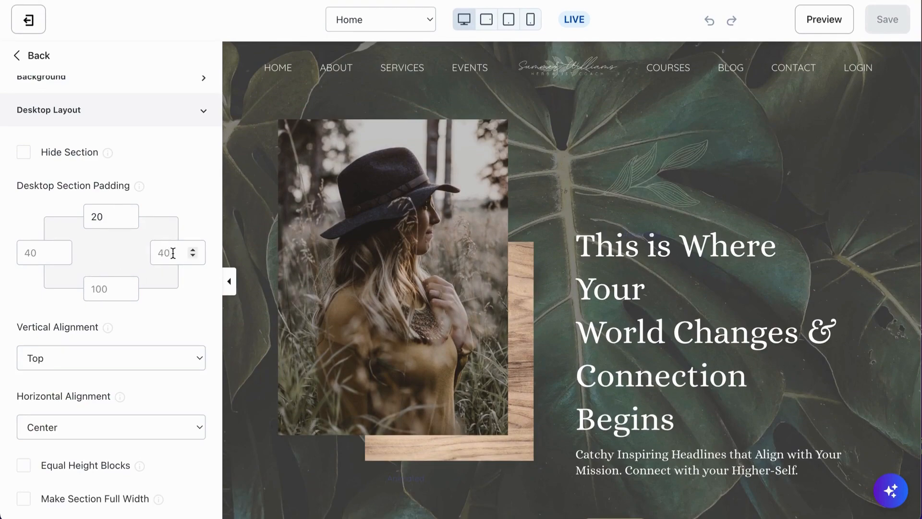
- Try editing the Hero section's left desktop padding value while checking the page preview
left_click(21, 253)
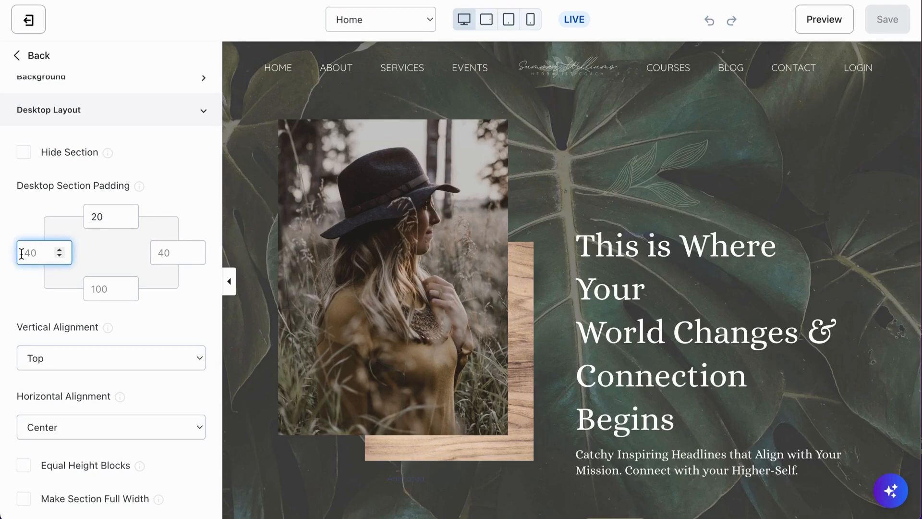
type("1")
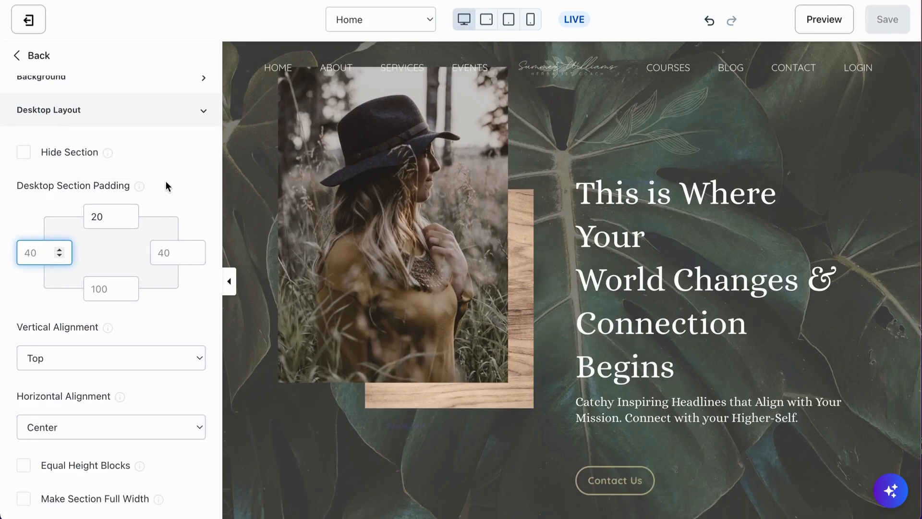
scroll(409, 385, "down", 4)
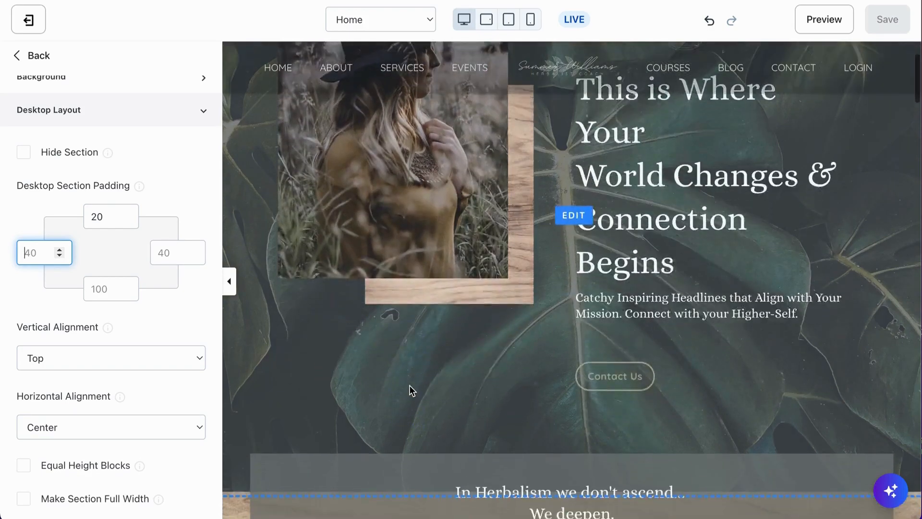
scroll(342, 276, "up", 4)
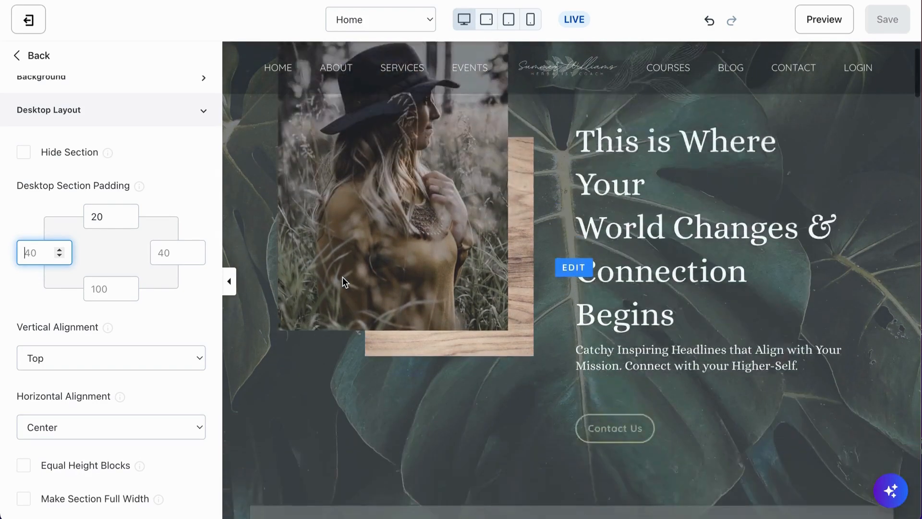
scroll(342, 275, "down", 7)
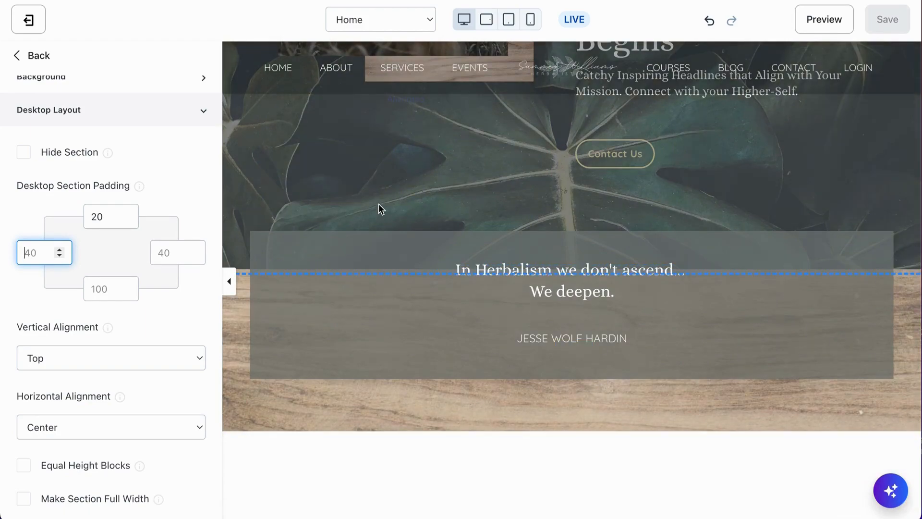
scroll(408, 206, "up", 3)
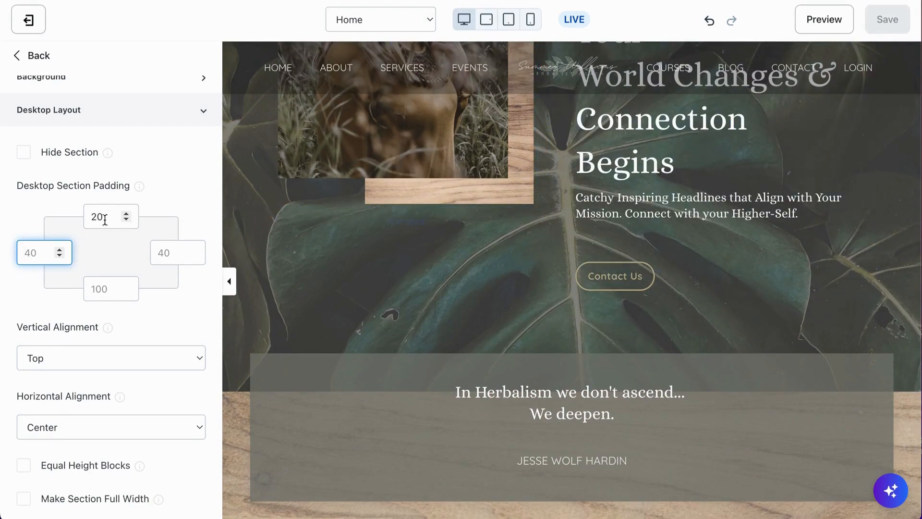
scroll(338, 267, "up", 4)
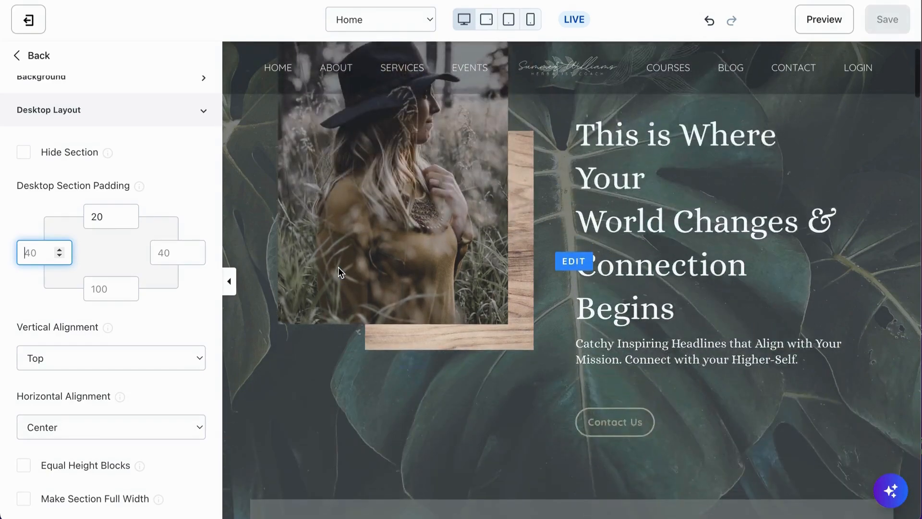
scroll(338, 267, "down", 5)
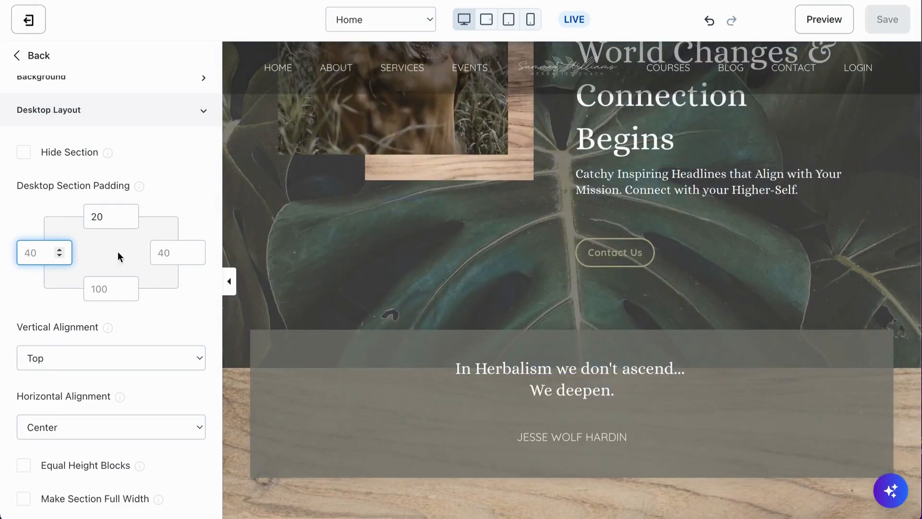
left_click(173, 194)
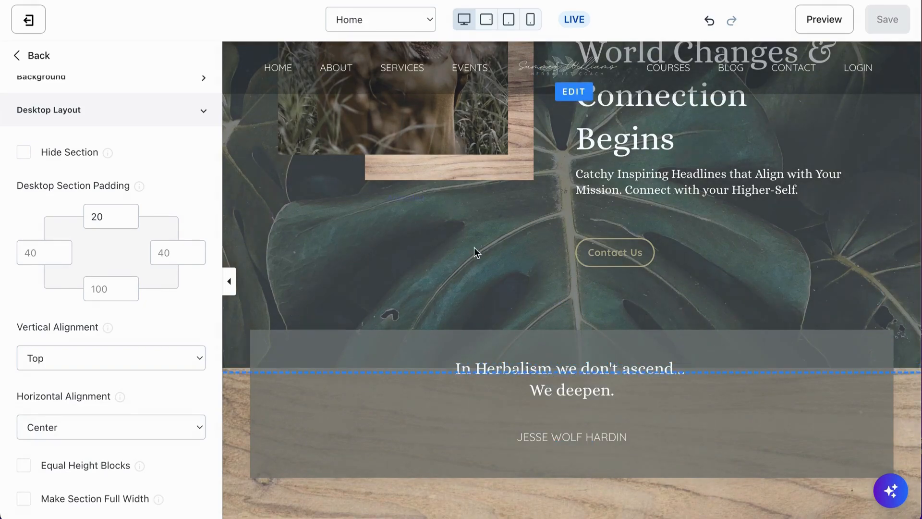
scroll(562, 247, "up", 5)
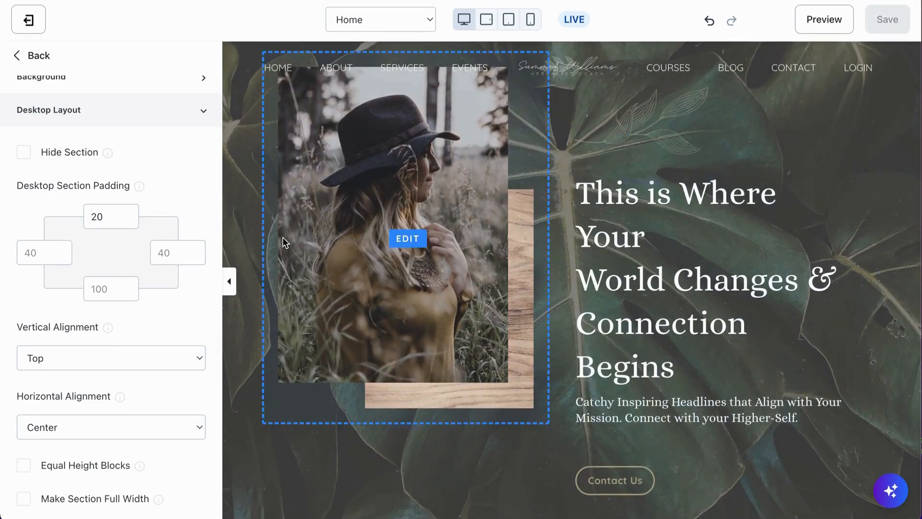
- Collapse the settings sidebar to preview the full-width hero section, then reopen the sidebar
left_click(229, 281)
scroll(319, 364, "down", 5)
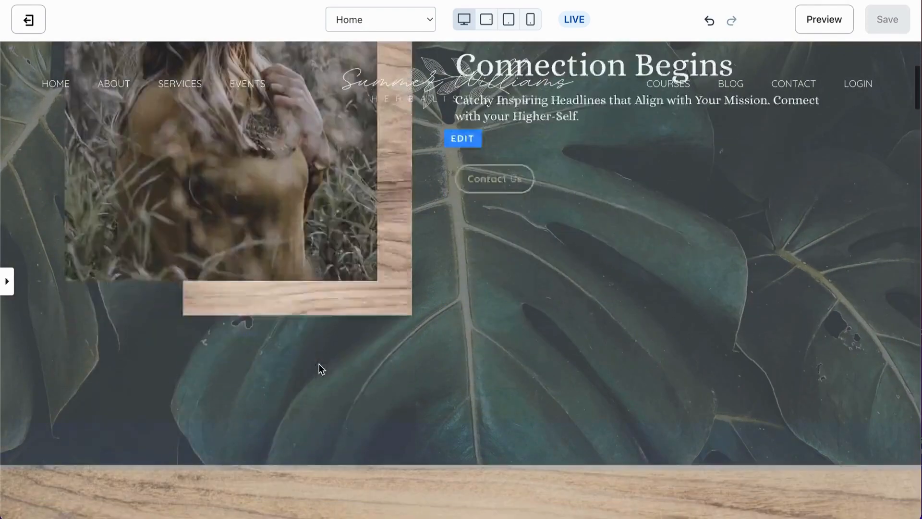
scroll(319, 364, "down", 4)
scroll(319, 365, "up", 2)
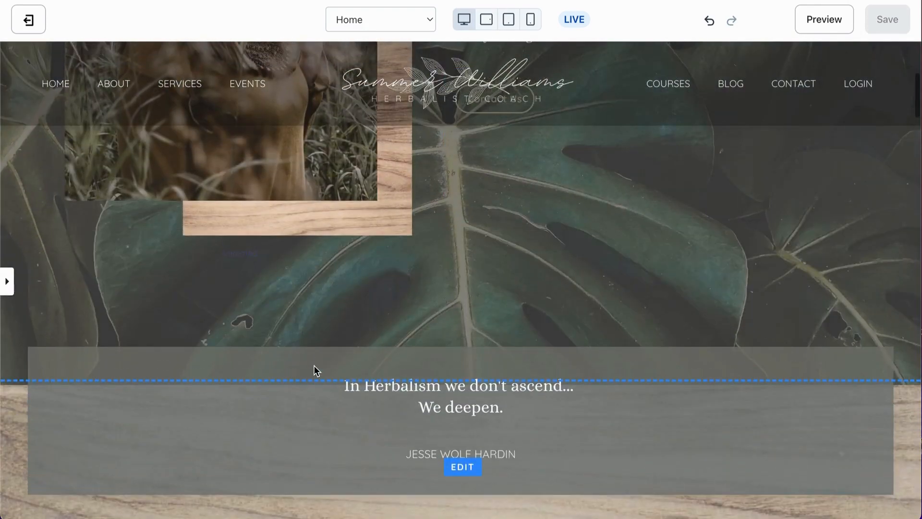
scroll(313, 371, "up", 5)
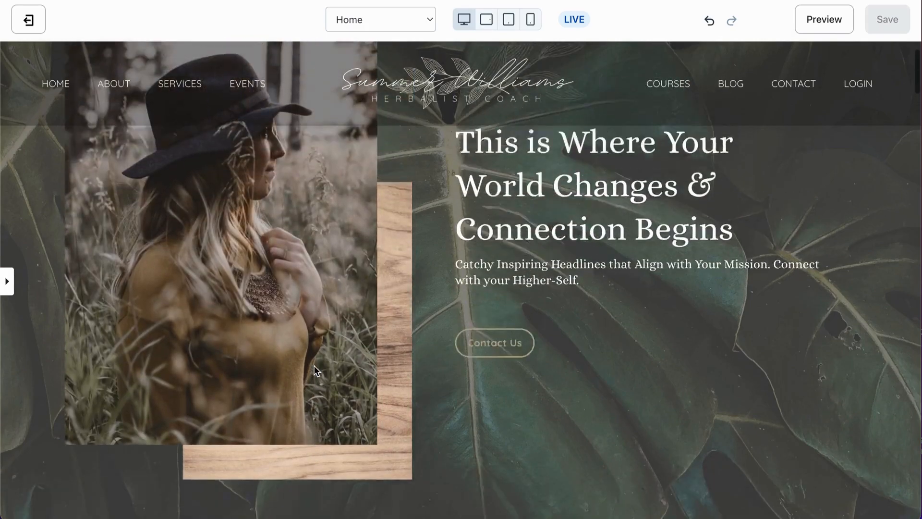
scroll(314, 366, "down", 5)
scroll(313, 366, "up", 6)
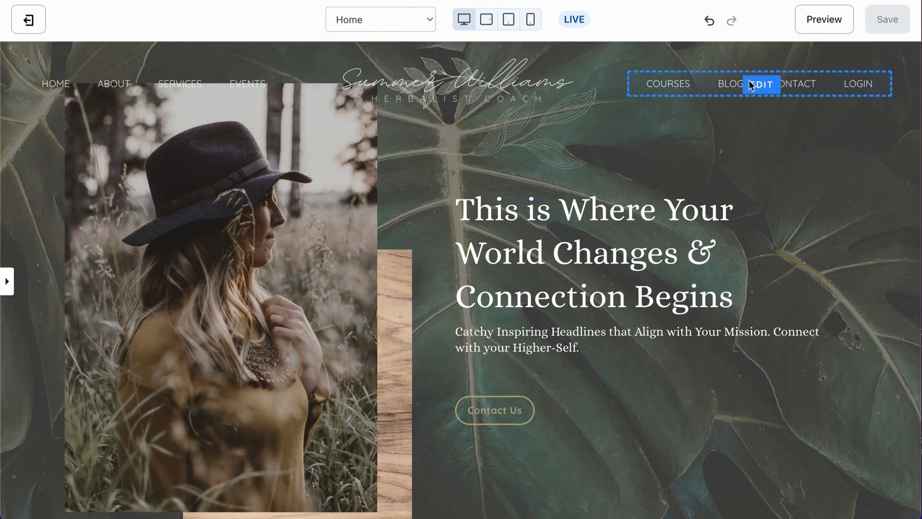
left_click(8, 278)
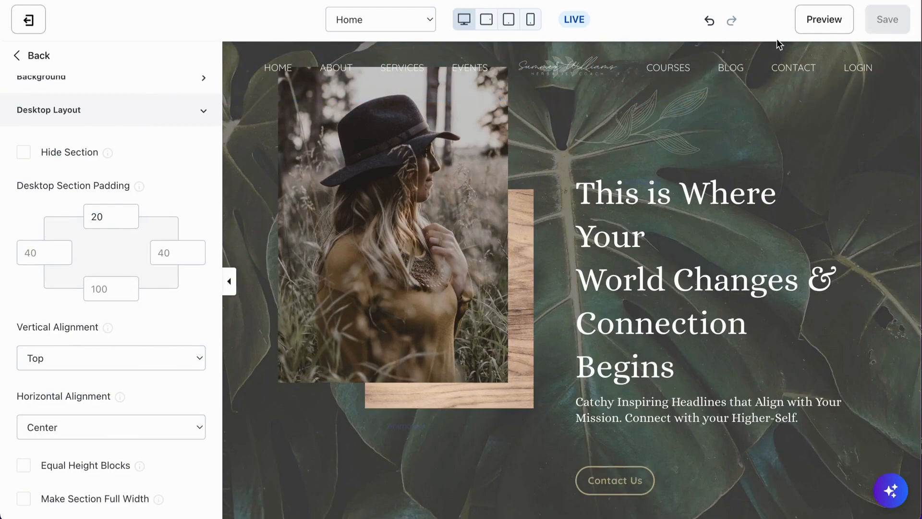
- Set the Hero section's left desktop padding to 40 and save the page
left_click(30, 253)
type("40")
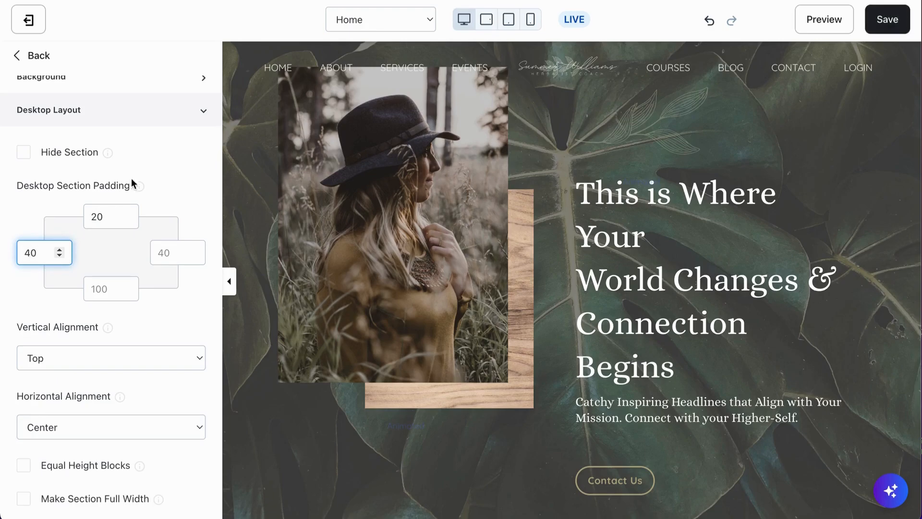
left_click(886, 20)
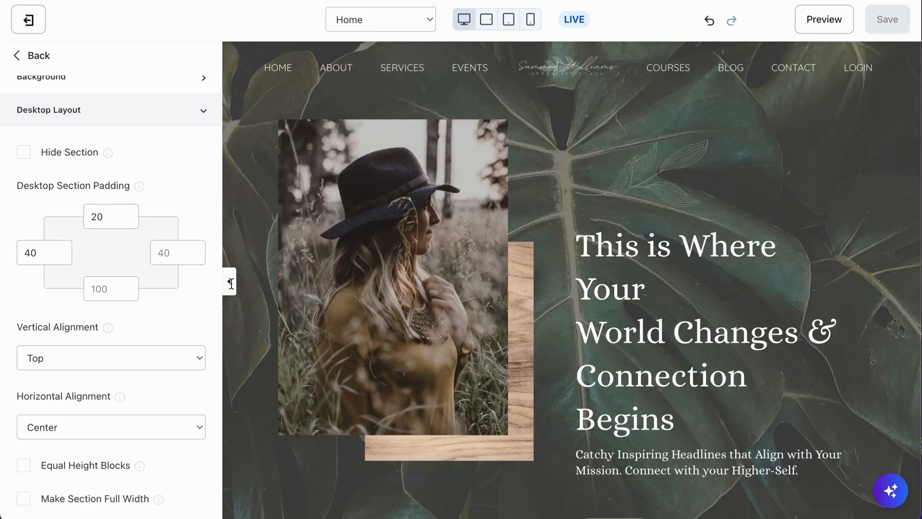
- Collapse the settings sidebar to view the full-width hero section, then reopen the sidebar
left_click(231, 283)
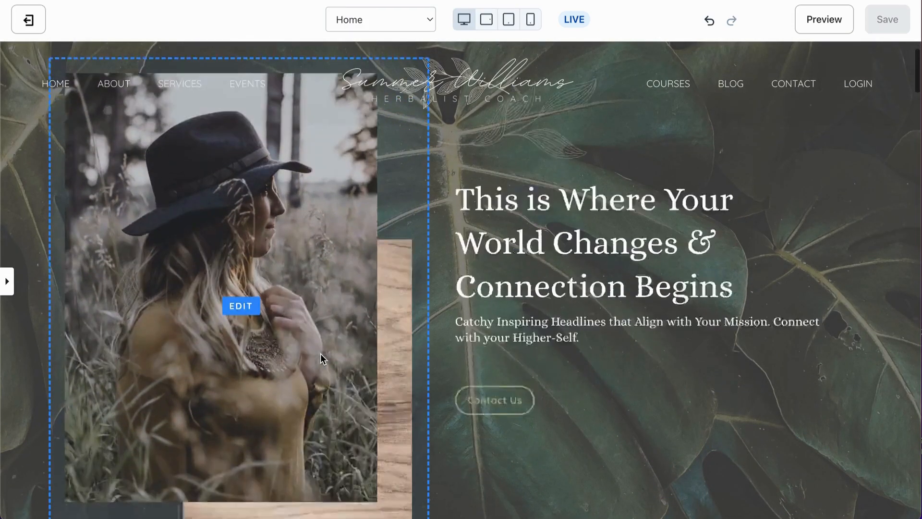
scroll(321, 354, "down", 6)
scroll(321, 354, "down", 2)
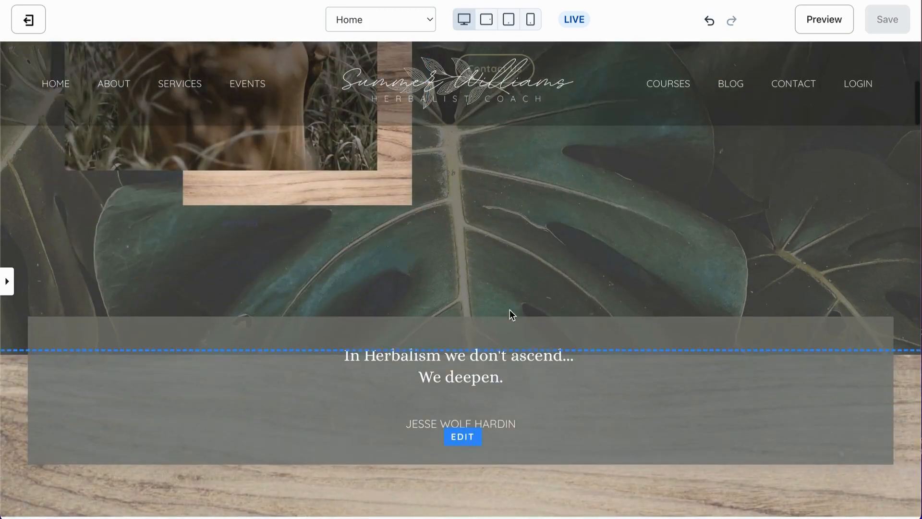
left_click(4, 288)
- Clear the Hero section's left desktop padding field, review the page preview, and save the page
left_click(42, 255)
left_click(186, 187)
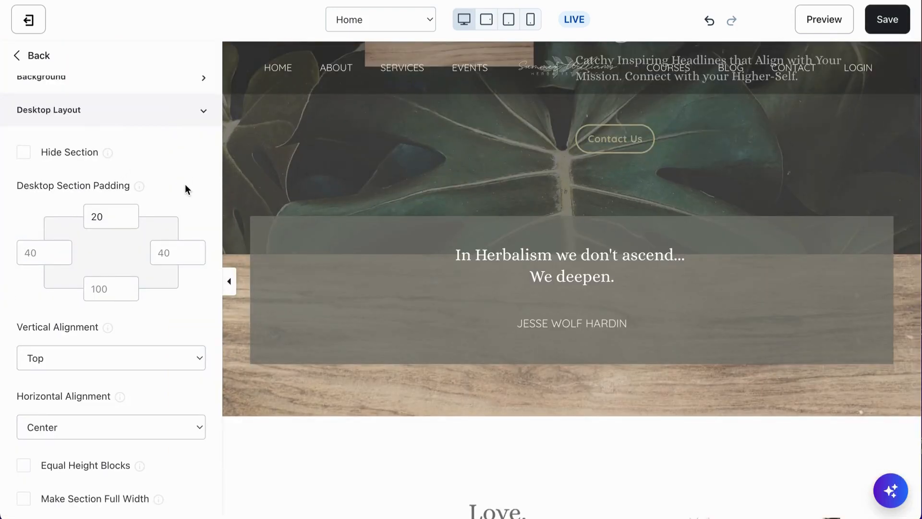
scroll(543, 170, "up", 1)
scroll(543, 169, "up", 1)
scroll(544, 174, "down", 3)
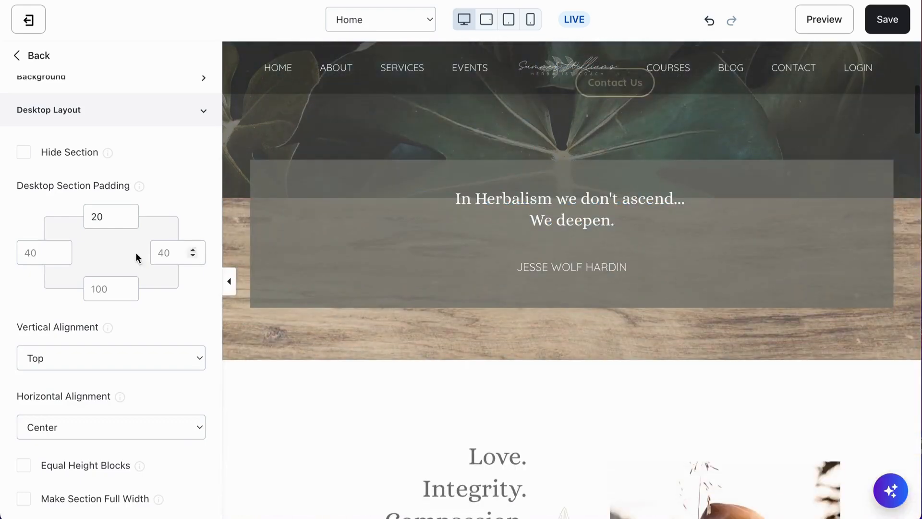
scroll(296, 149, "up", 1)
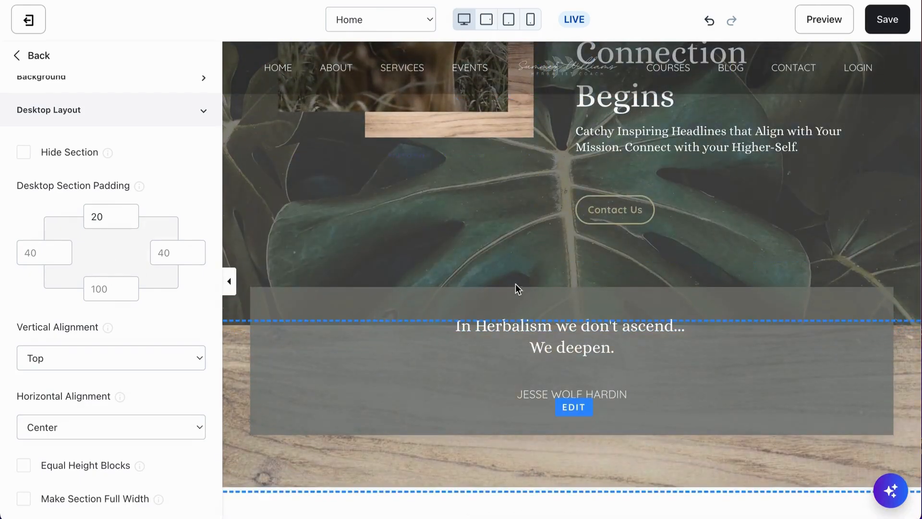
scroll(420, 389, "down", 2)
scroll(420, 389, "down", 3)
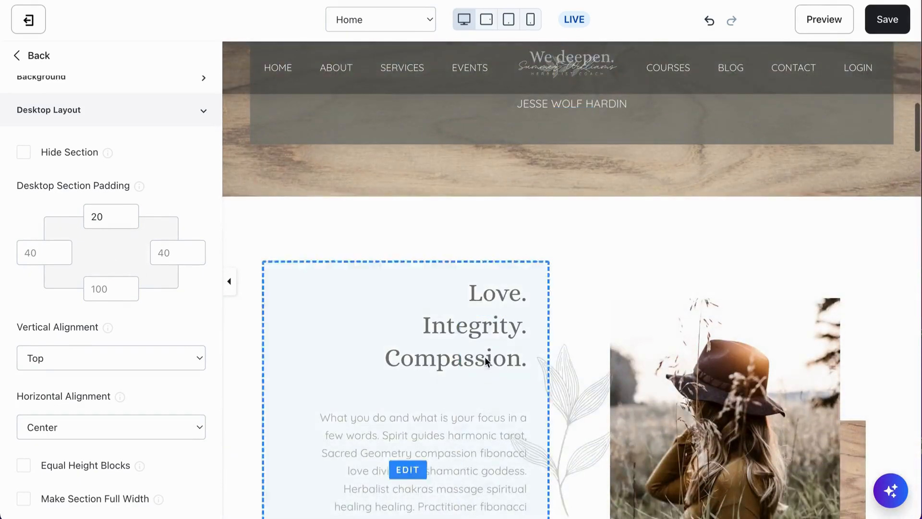
scroll(619, 396, "down", 3)
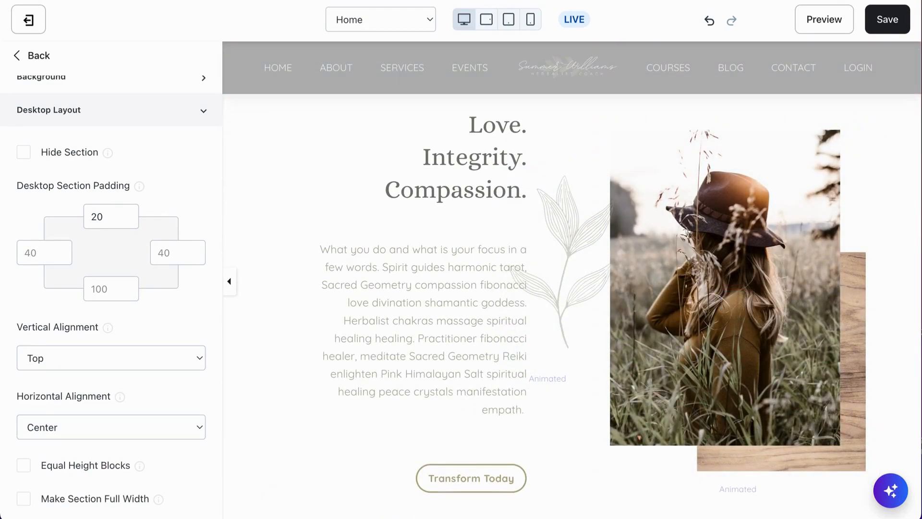
left_click(879, 29)
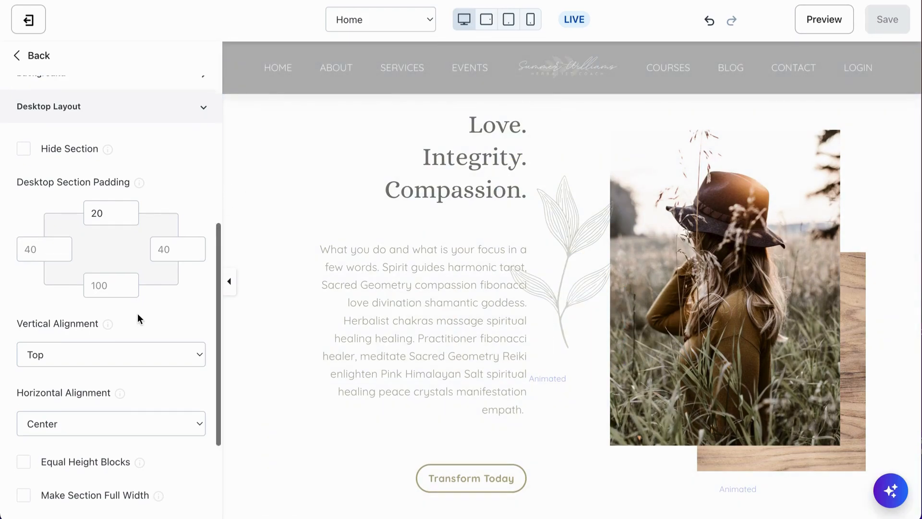
- Open the Hero section's Vertical Alignment options and review them against the preview without changing the setting
scroll(138, 316, "down", 2)
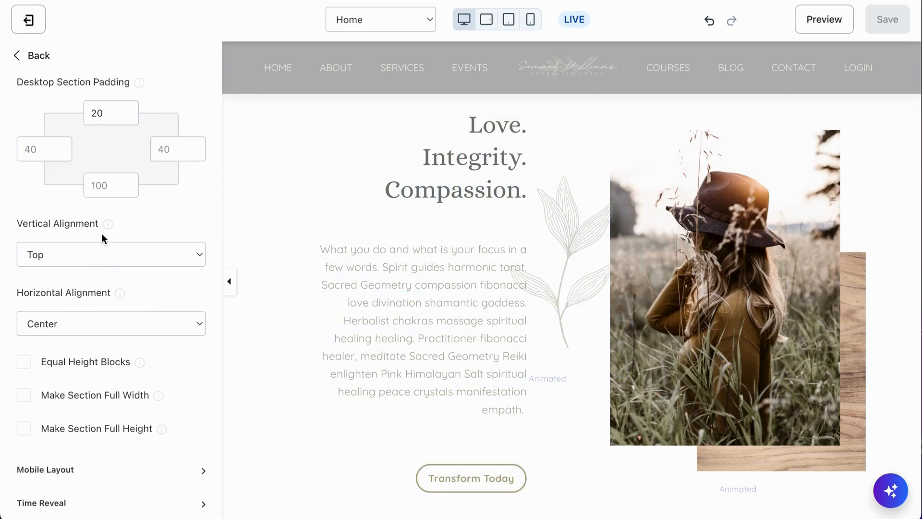
scroll(101, 232, "up", 5)
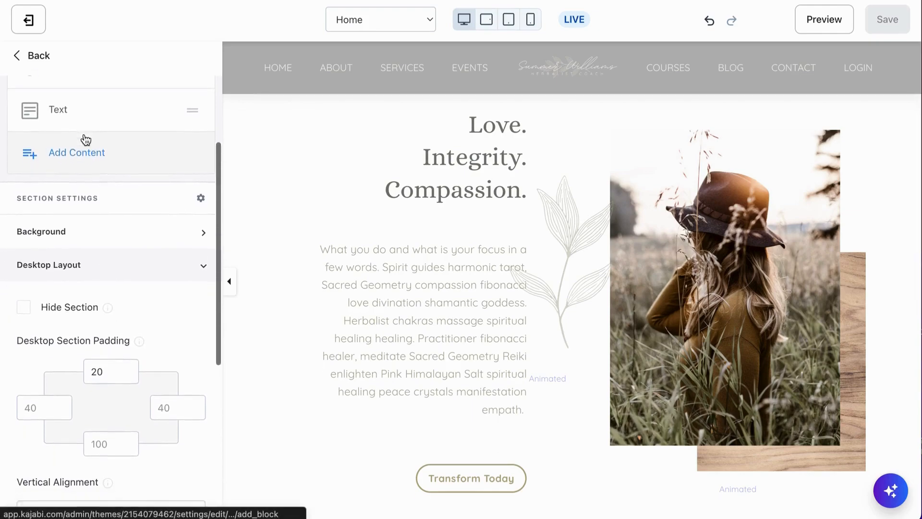
scroll(85, 139, "down", 4)
scroll(99, 326, "down", 1)
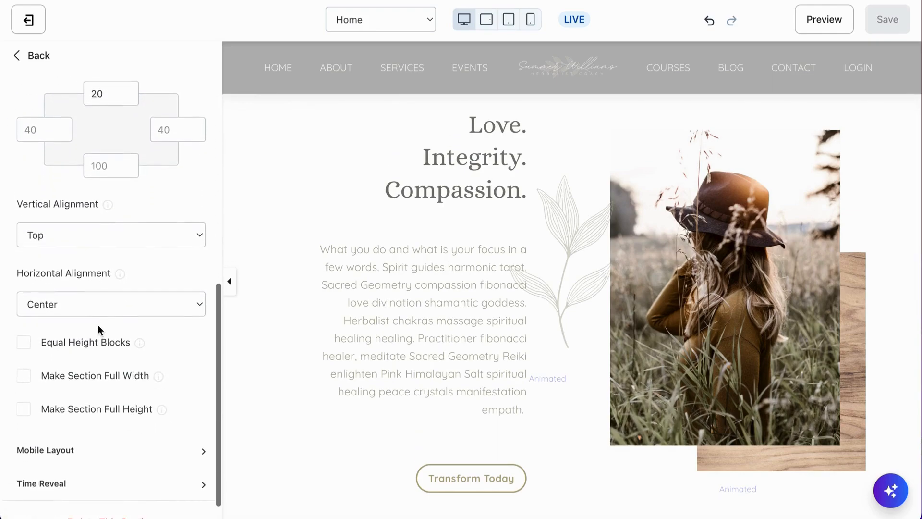
left_click(102, 231)
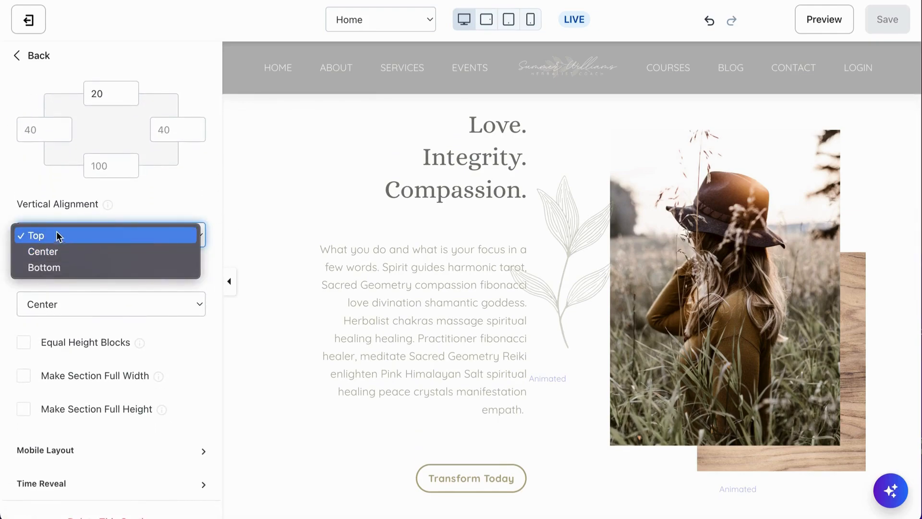
left_click(168, 197)
scroll(319, 191, "down", 10)
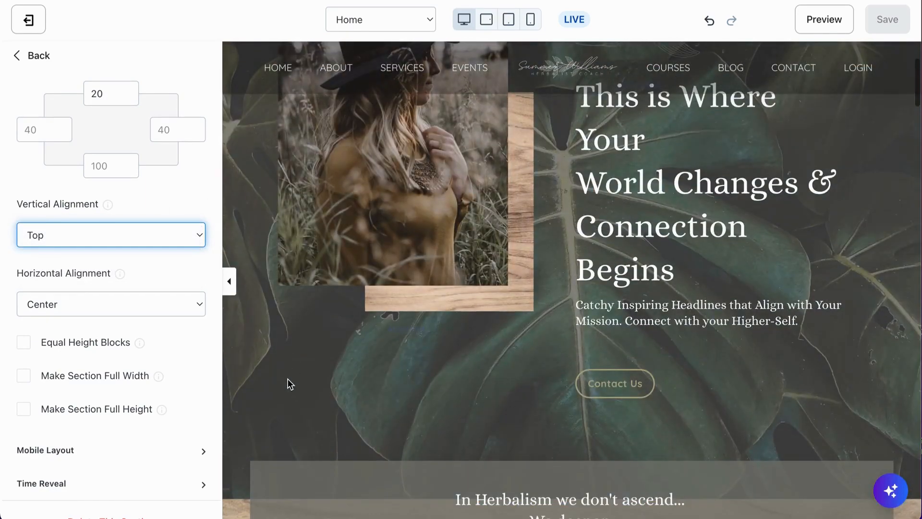
scroll(125, 348, "down", 1)
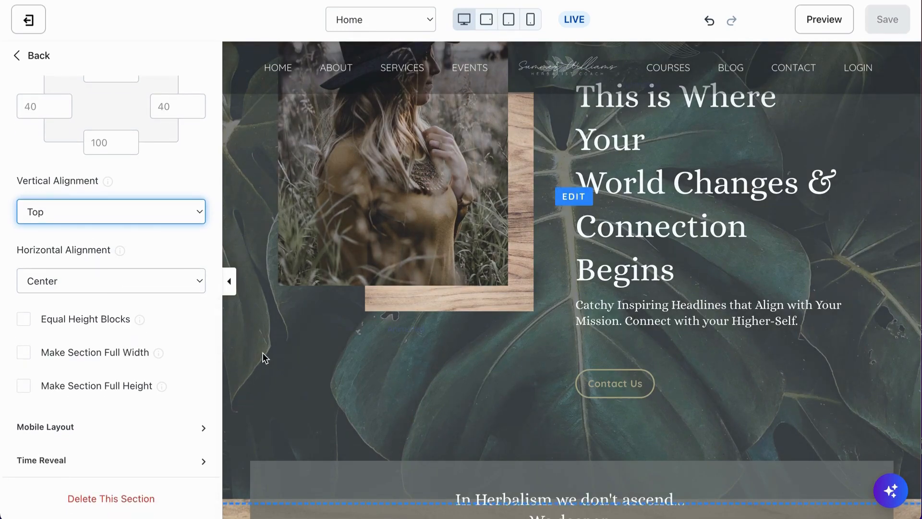
scroll(261, 367, "up", 3)
scroll(261, 368, "down", 1)
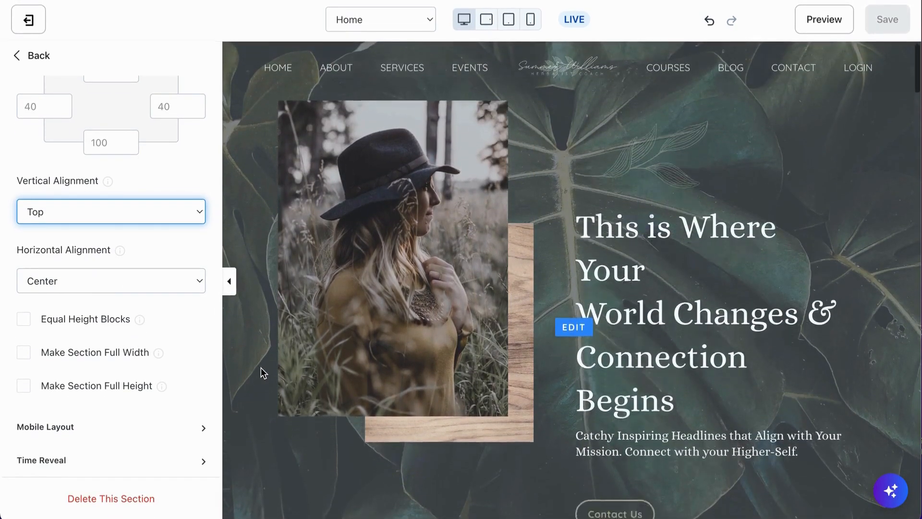
scroll(261, 367, "down", 4)
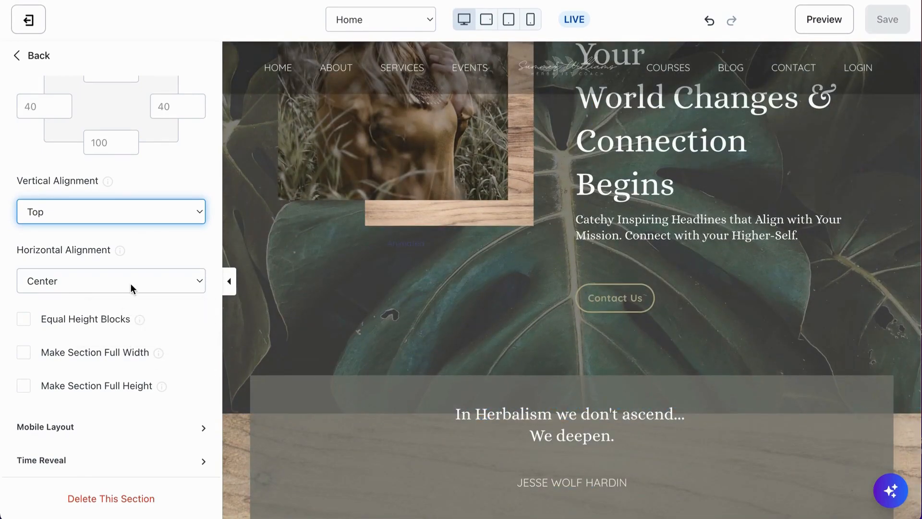
- Open the Hero section's Horizontal Alignment options to review them, keeping Center selected
left_click(81, 286)
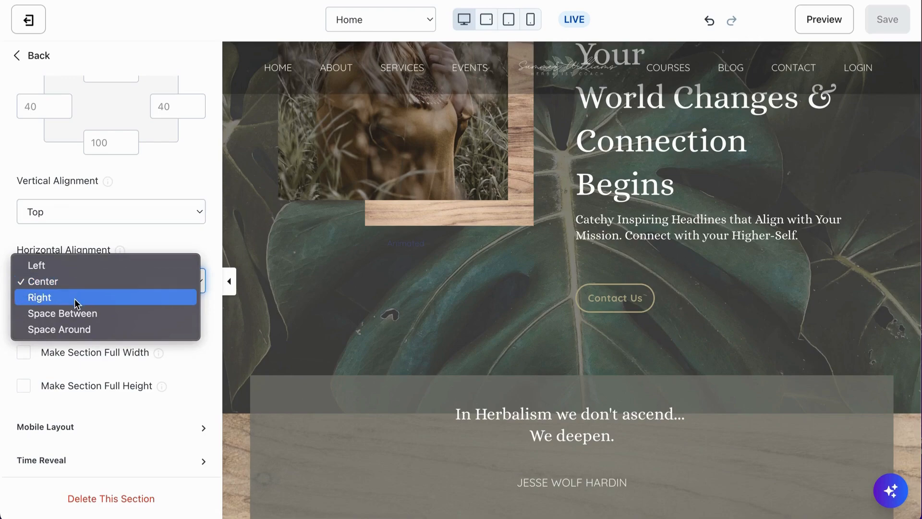
left_click(168, 238)
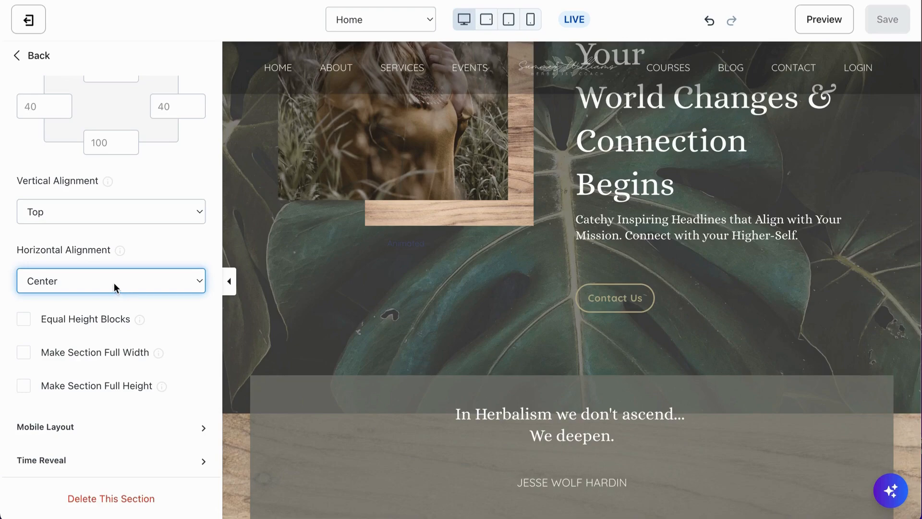
left_click(87, 285)
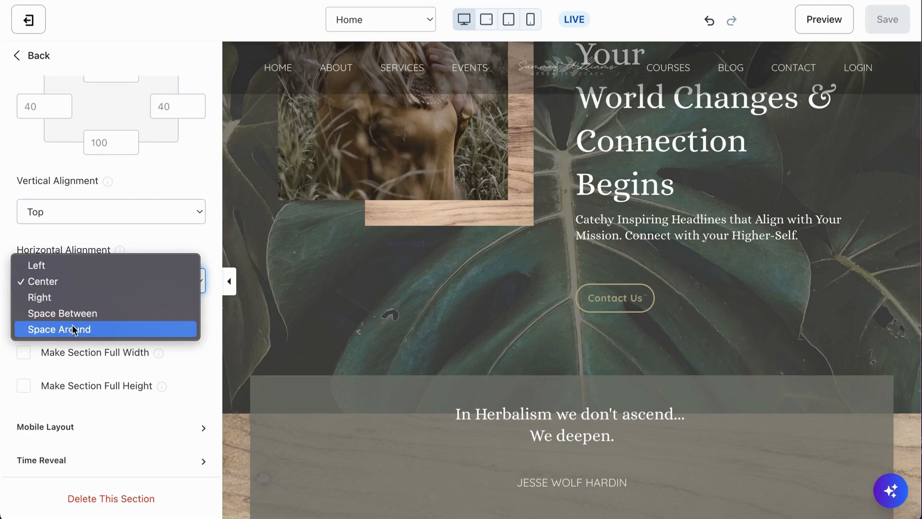
left_click(155, 243)
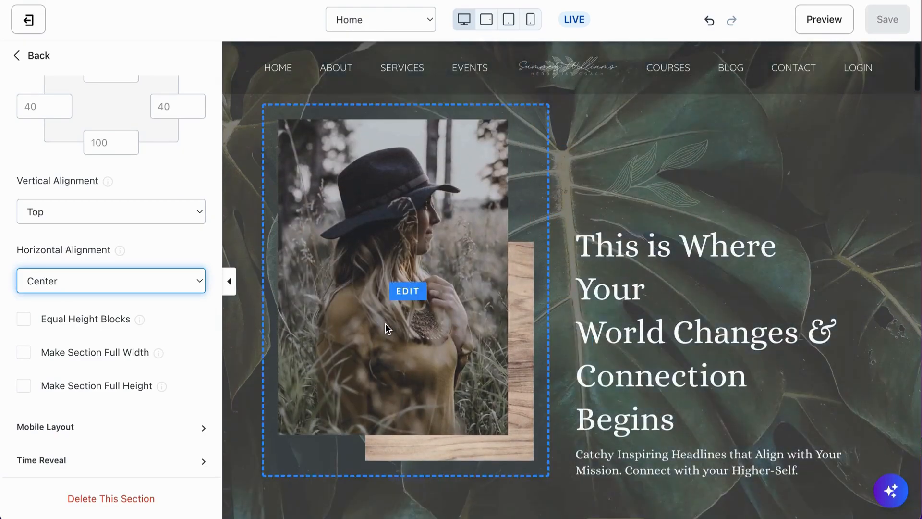
left_click(202, 247)
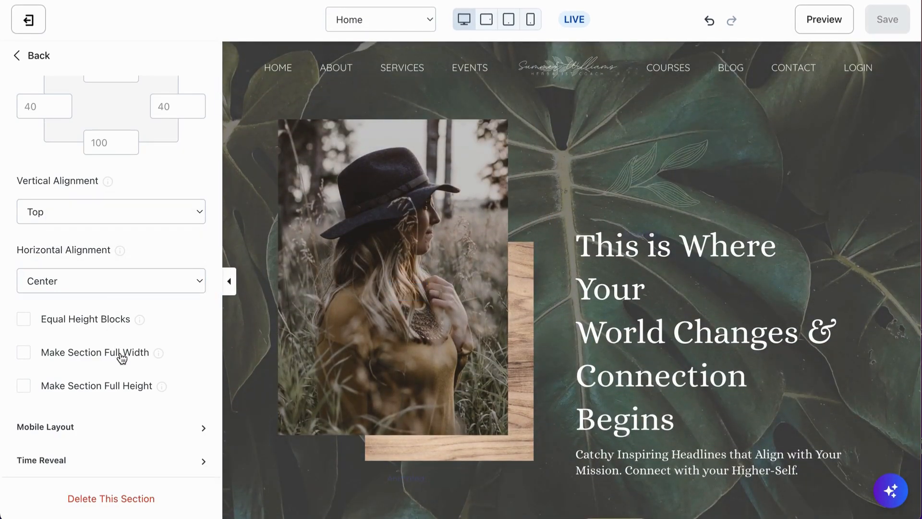
- Go back to the section list, open the Introduction section's Text block and review its settings
scroll(463, 423, "down", 15)
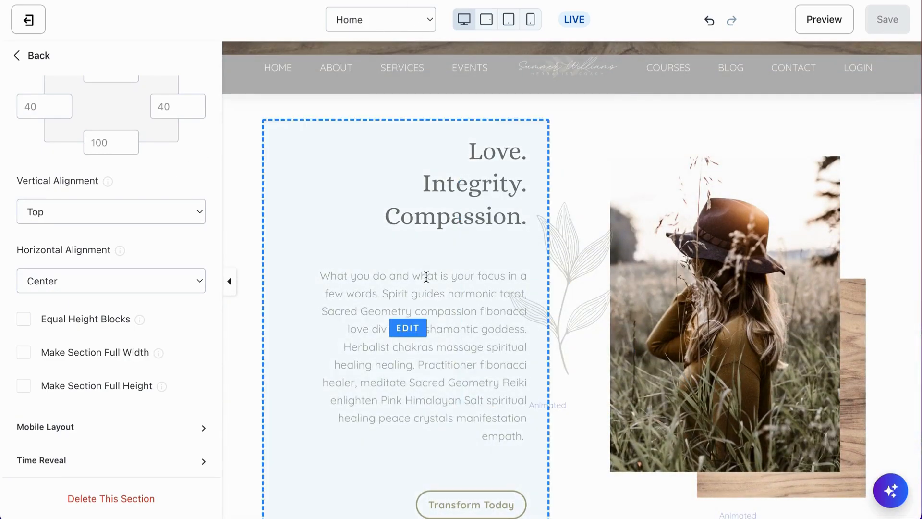
left_click(34, 55)
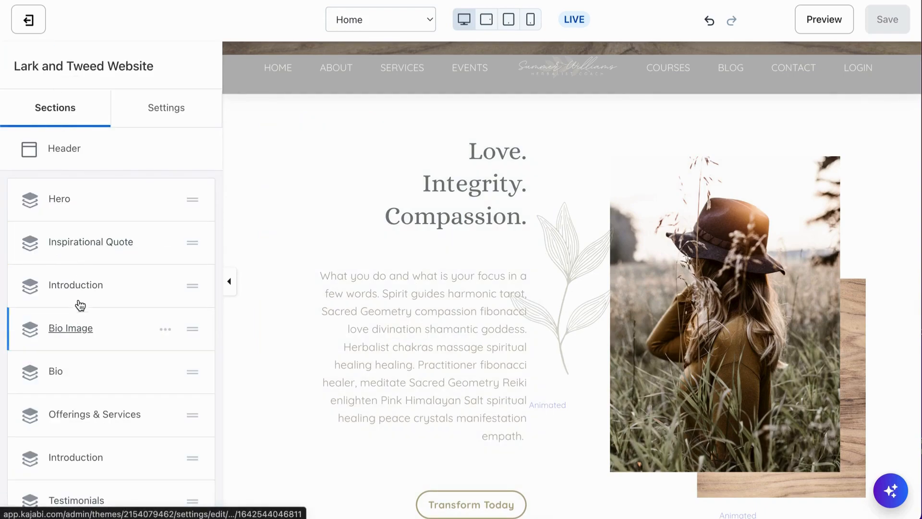
left_click(77, 284)
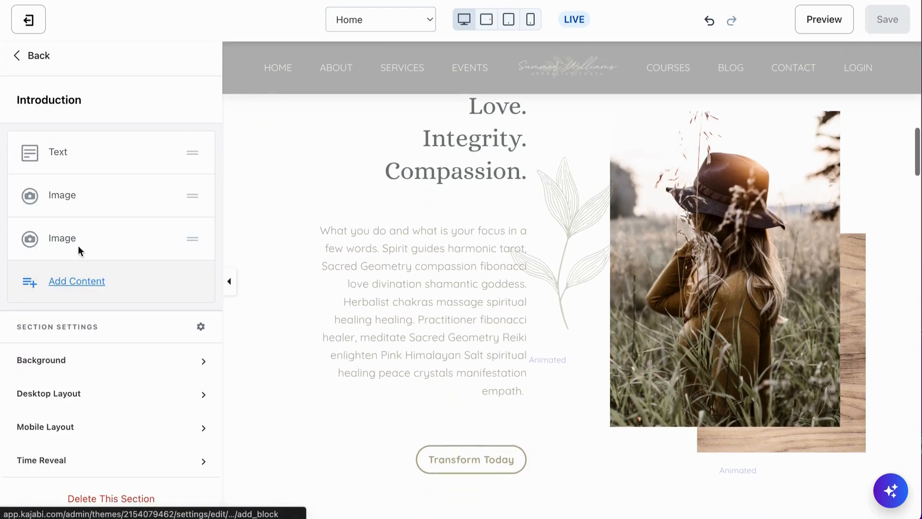
left_click(58, 153)
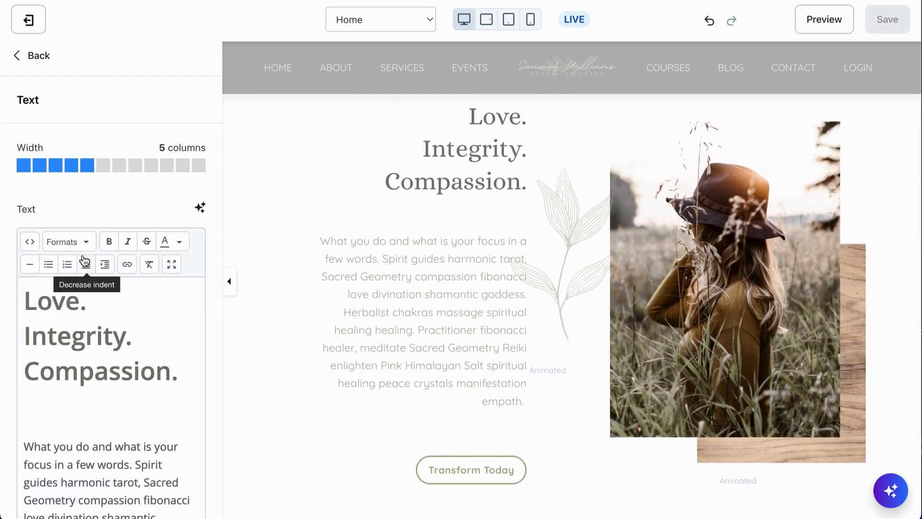
scroll(83, 196, "down", 2)
scroll(82, 196, "up", 2)
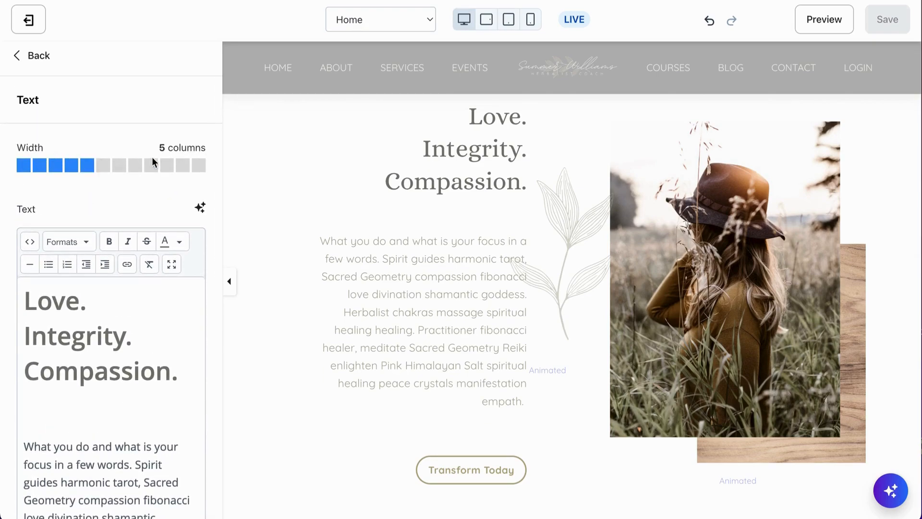
scroll(130, 199, "down", 5)
scroll(91, 204, "up", 5)
scroll(156, 128, "down", 10)
scroll(148, 325, "down", 3)
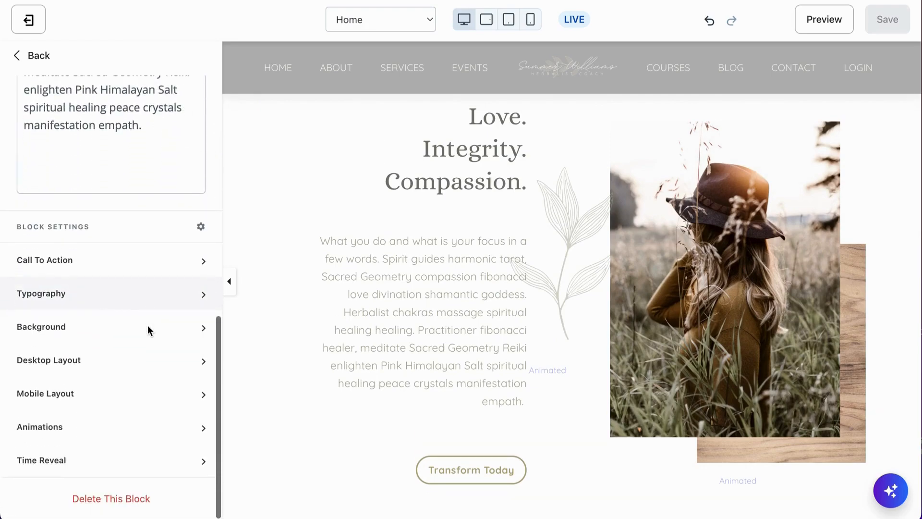
- Expand the Text block's Desktop Layout settings and try the Make Flush option, then turn it back off
left_click(96, 360)
scroll(114, 435, "down", 4)
scroll(113, 432, "down", 1)
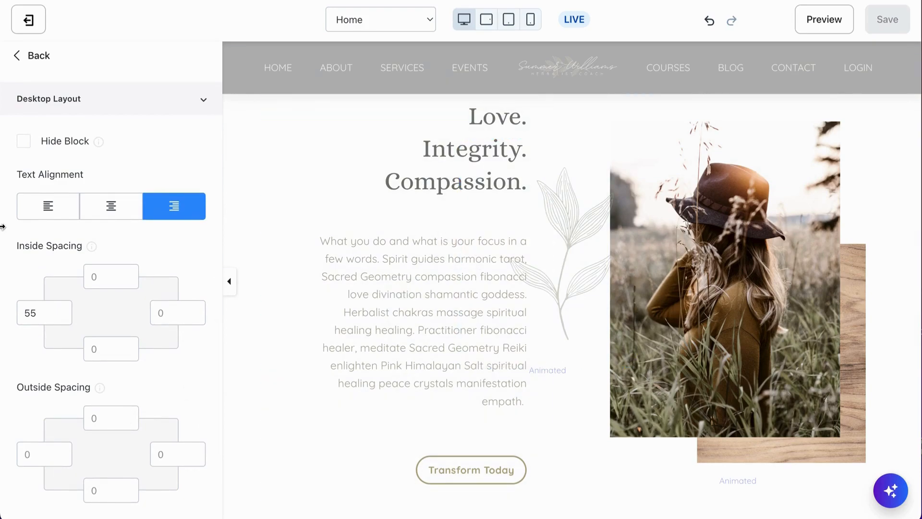
scroll(62, 250, "down", 2)
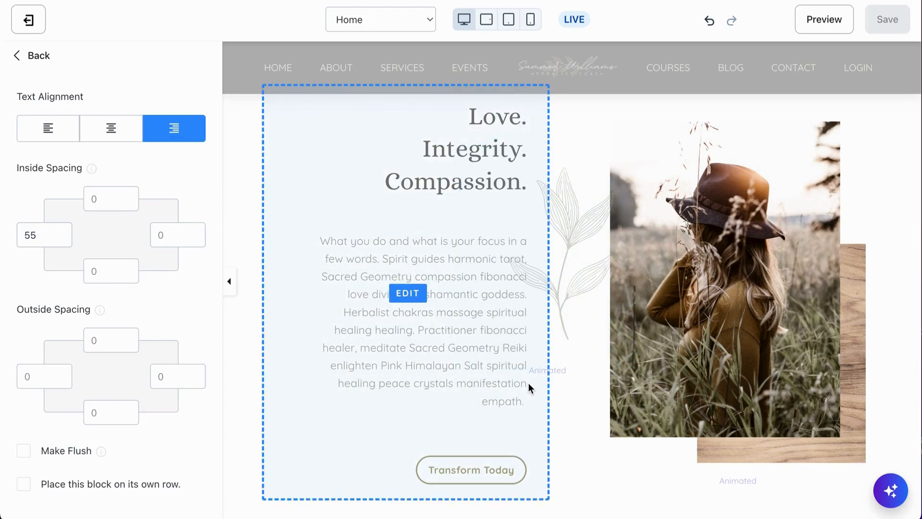
left_click(24, 452)
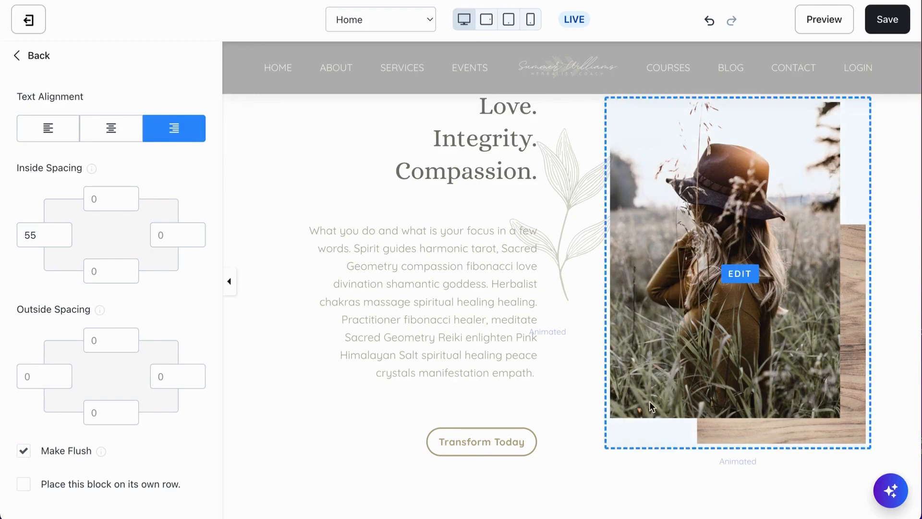
left_click(22, 452)
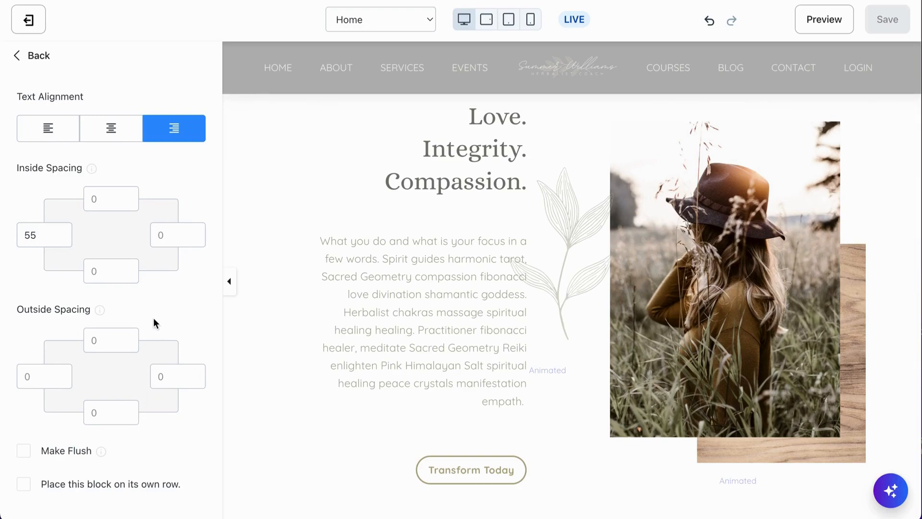
- Review the Text block's inside and outside spacing, then collapse the sidebar to view the full-width Introduction section
scroll(151, 296, "up", 15)
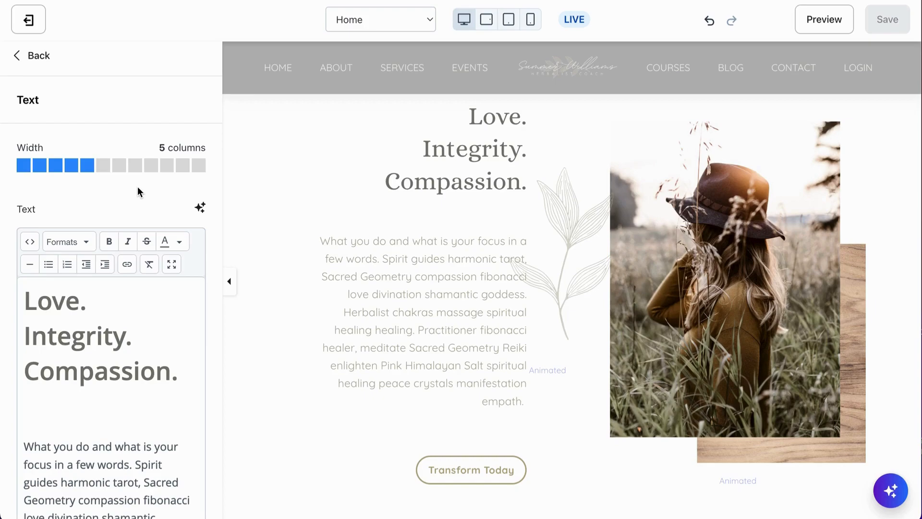
scroll(137, 188, "down", 15)
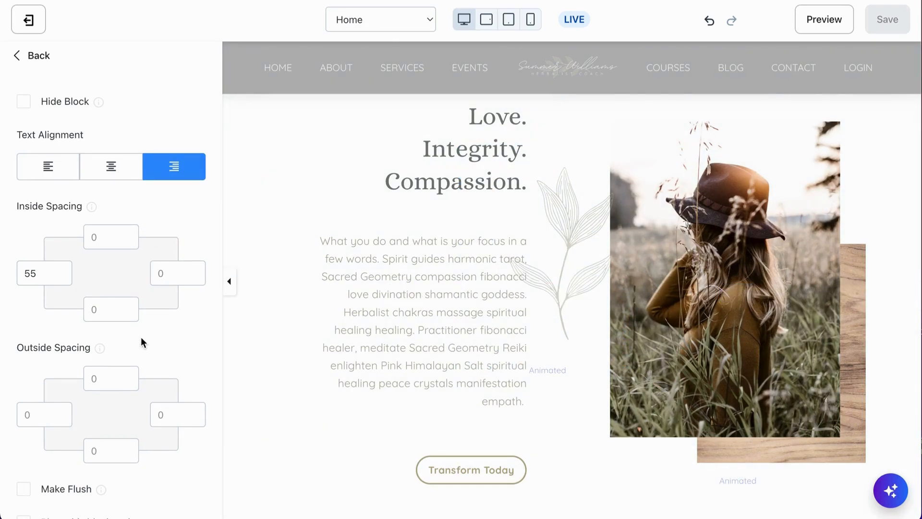
scroll(157, 349, "down", 2)
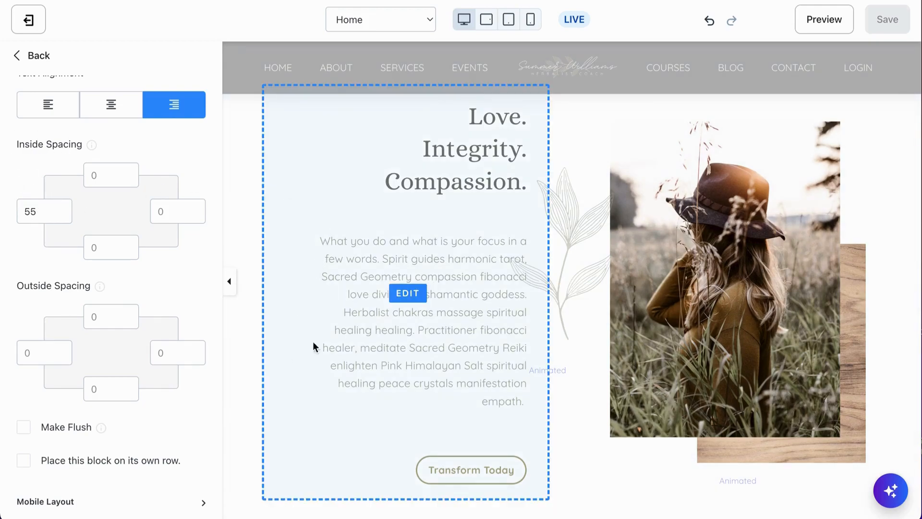
left_click(229, 281)
scroll(400, 335, "down", 6)
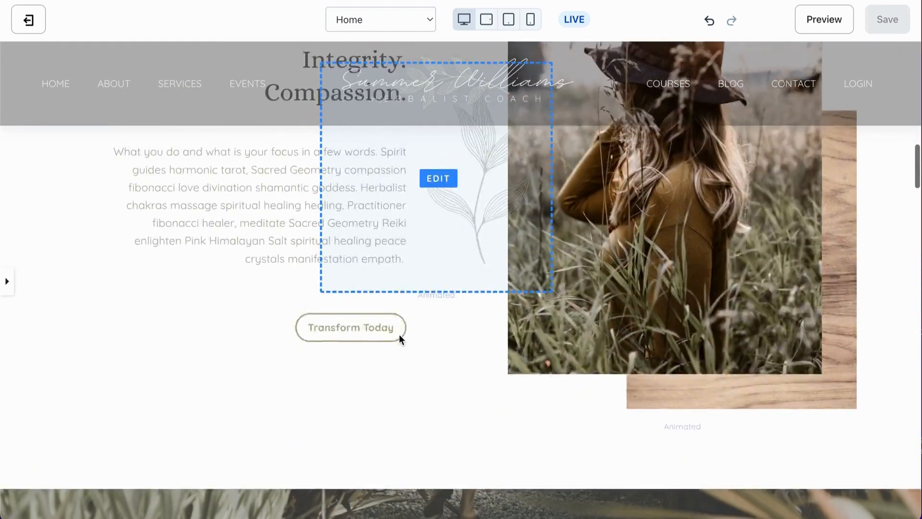
- Reopen the sidebar, select the leaf illustration image block and review its image and spacing settings
scroll(399, 336, "up", 4)
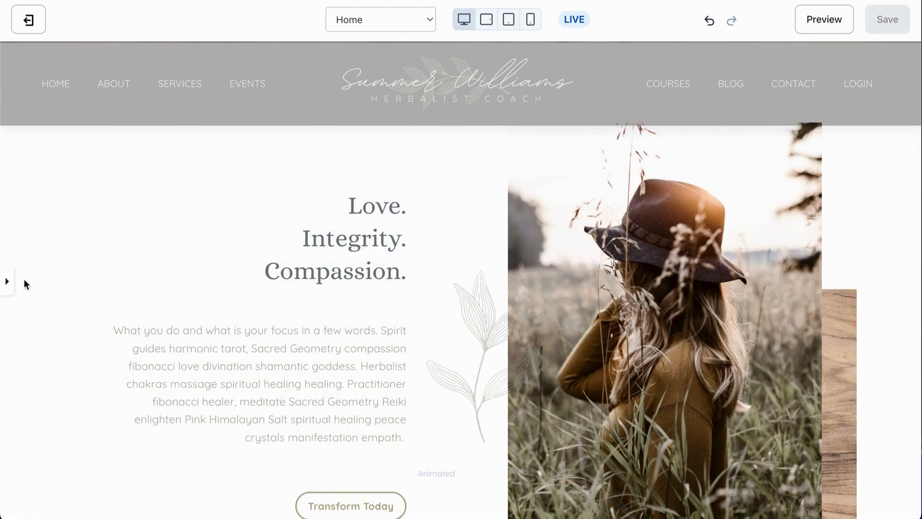
left_click(5, 281)
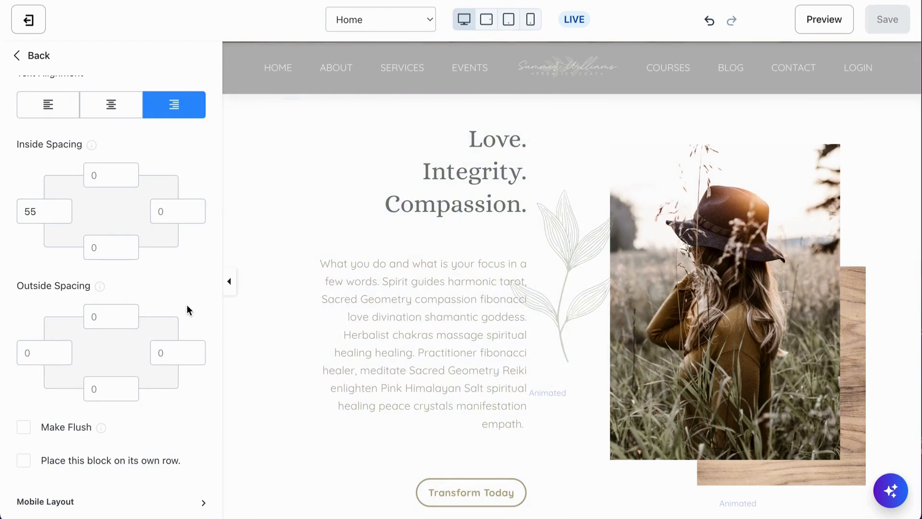
left_click(567, 303)
scroll(126, 384, "up", 2)
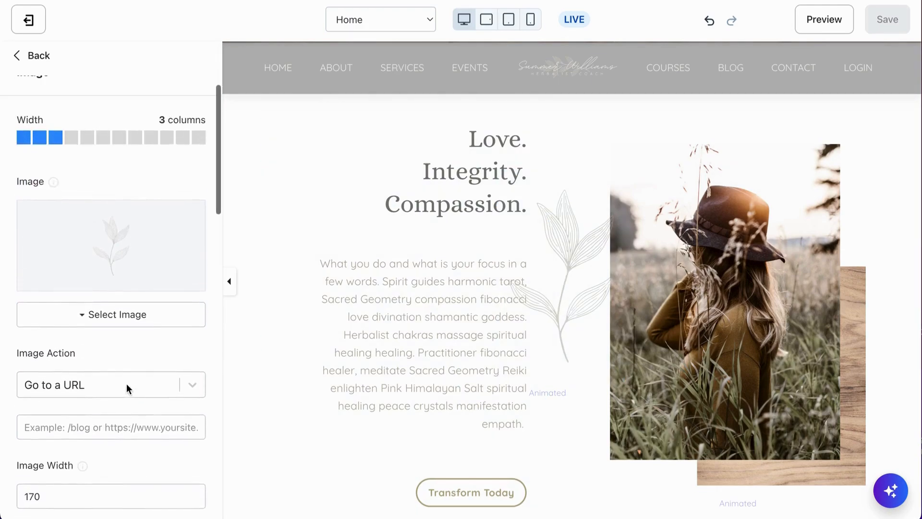
scroll(126, 383, "up", 1)
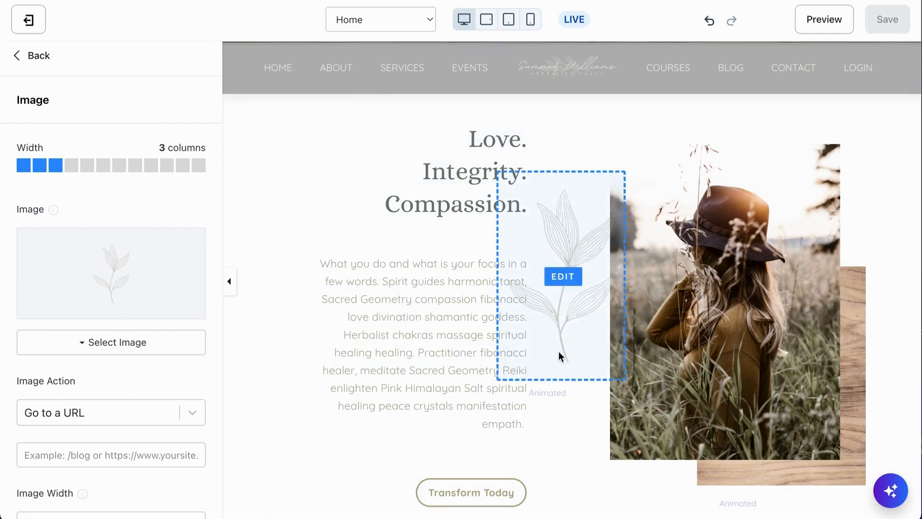
scroll(149, 373, "down", 10)
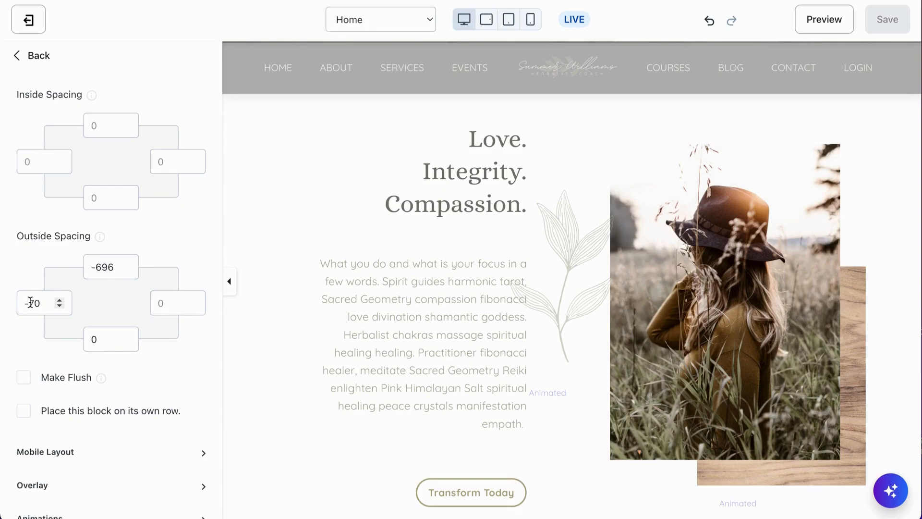
scroll(450, 377, "down", 2)
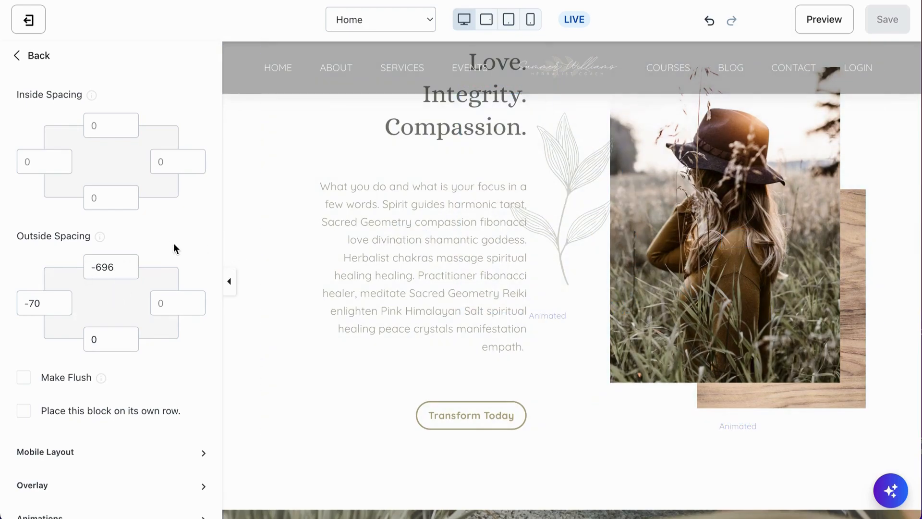
scroll(169, 246, "up", 2)
scroll(168, 242, "up", 1)
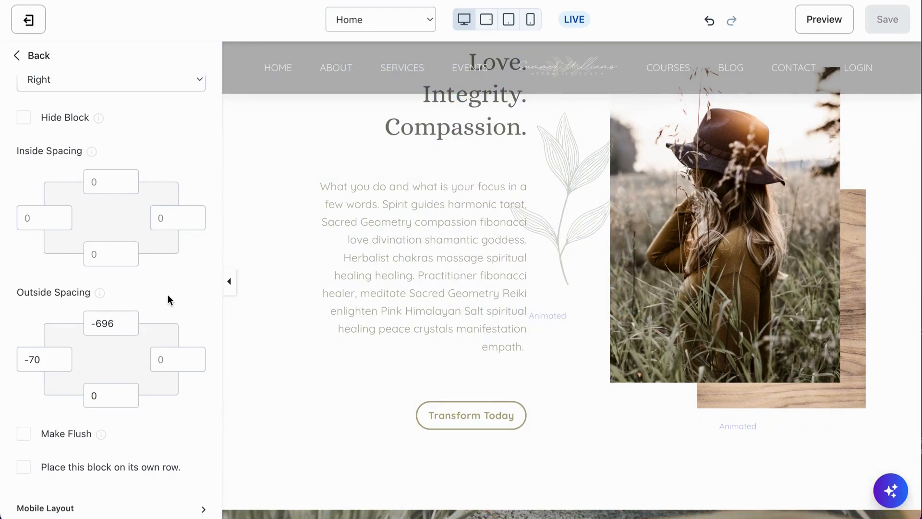
scroll(168, 300, "down", 1)
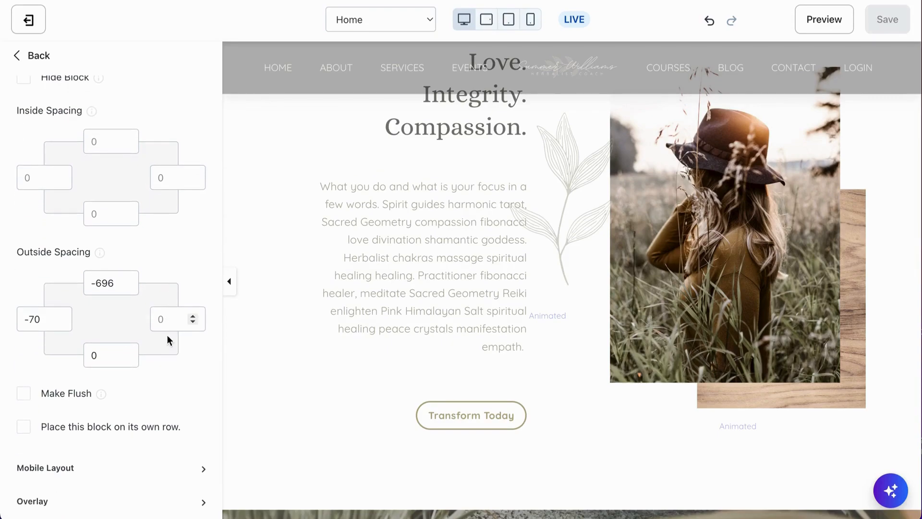
scroll(169, 354, "down", 2)
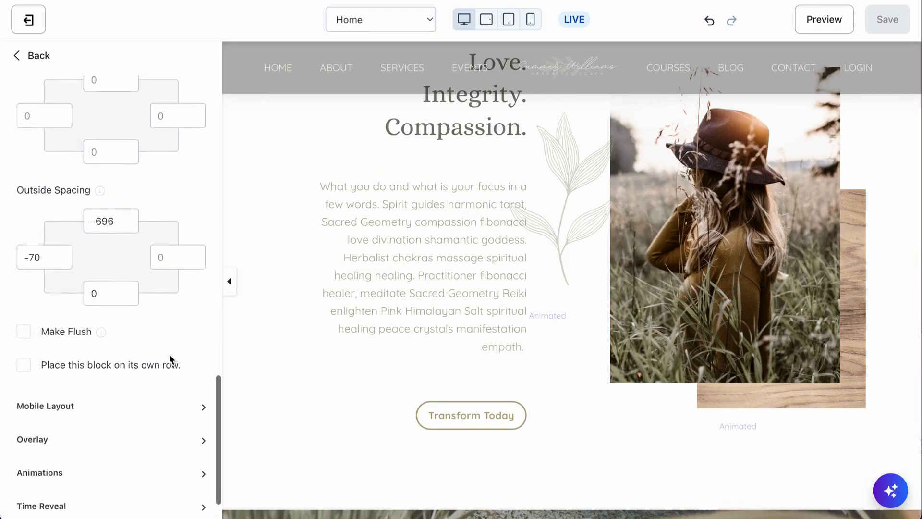
scroll(170, 353, "up", 2)
- Select the woman's photo image block and try the Make Flush option, then turn it back off
left_click(753, 267)
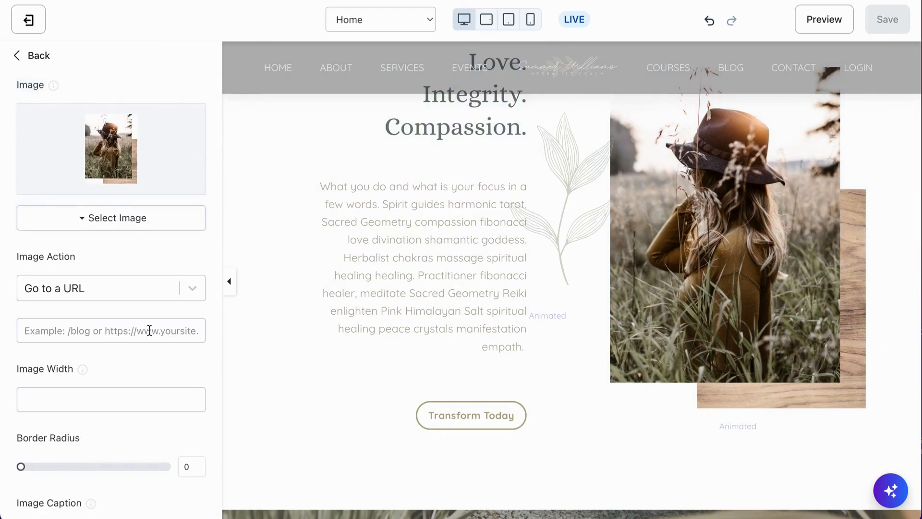
scroll(114, 359, "down", 10)
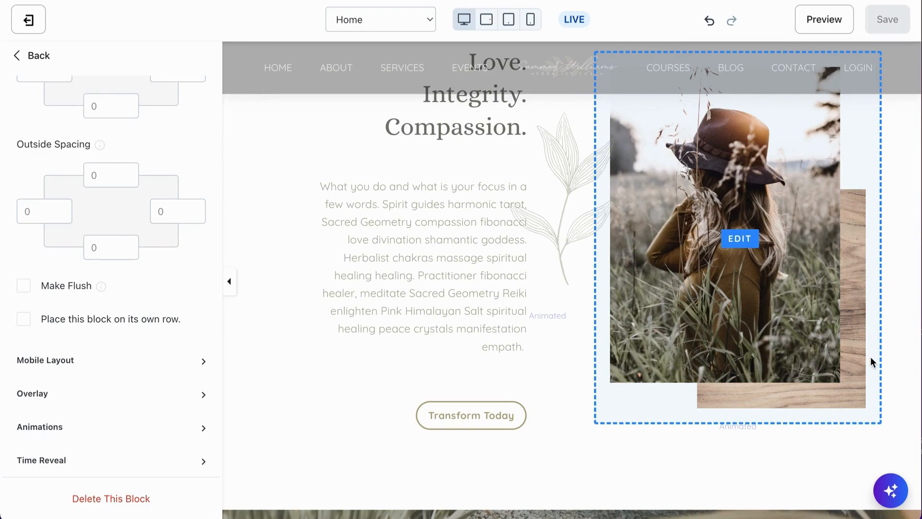
left_click(25, 286)
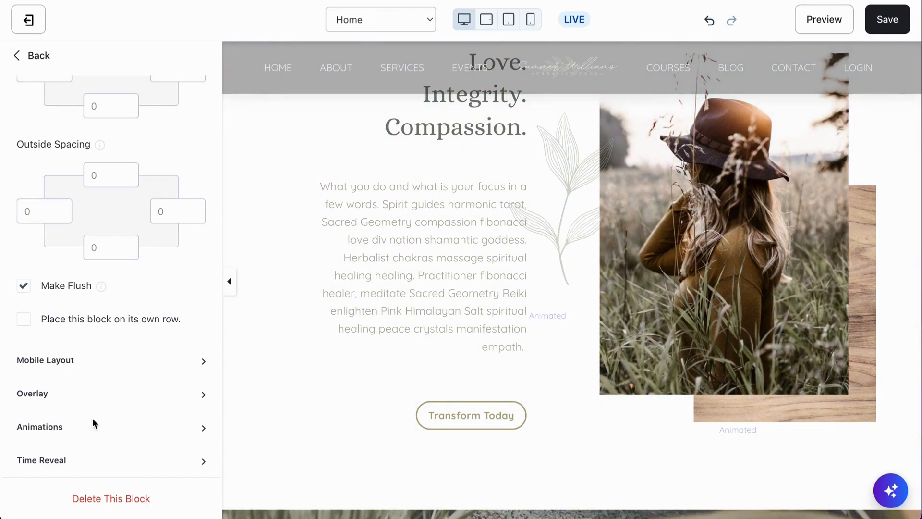
left_click(23, 286)
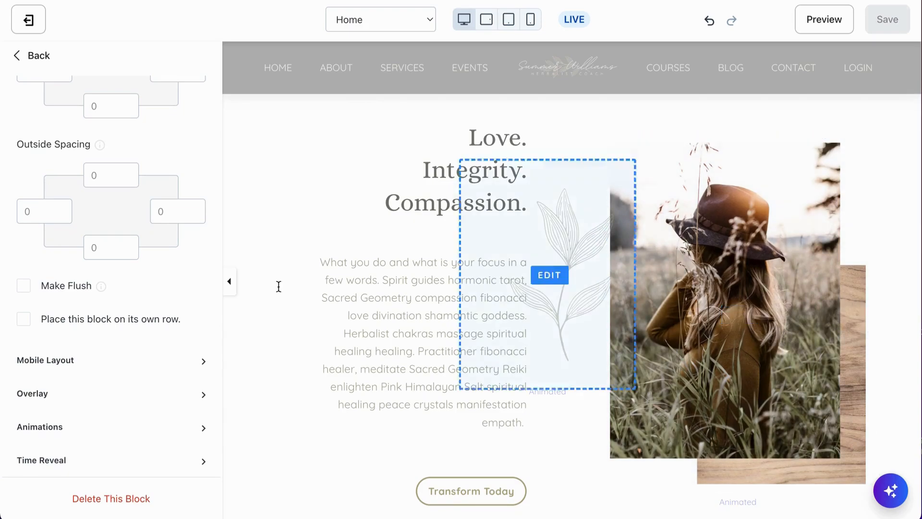
- Try setting the photo block's right inside spacing to 40
scroll(144, 206, "up", 3)
left_click(159, 173)
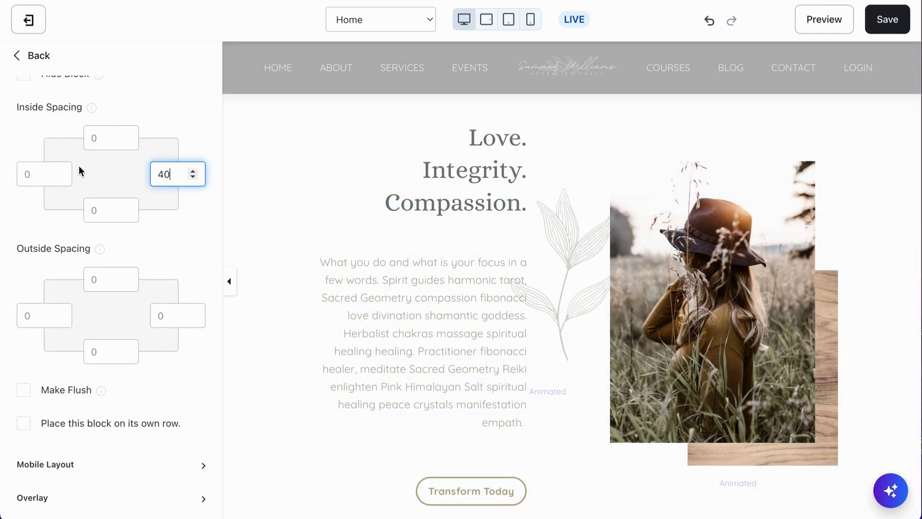
scroll(82, 164, "up", 10)
scroll(82, 173, "down", 10)
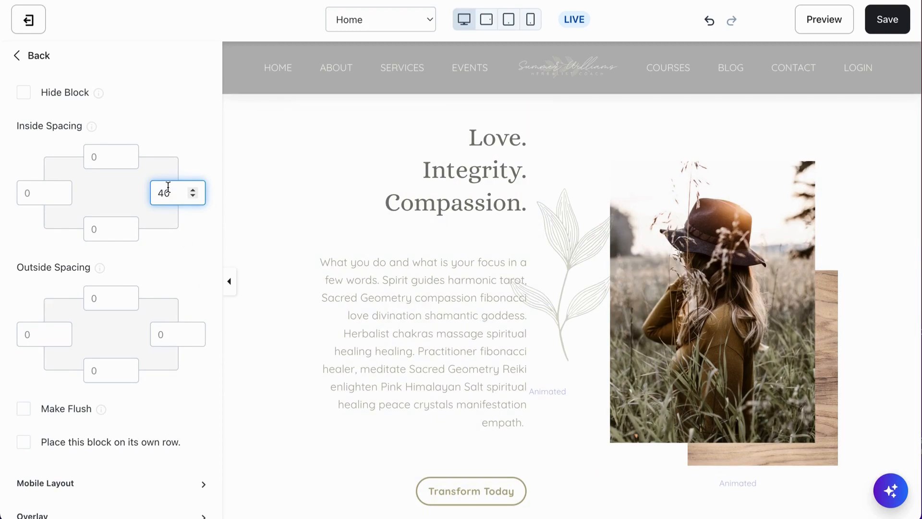
- Set the photo block's right outside spacing to 200
left_click(165, 332)
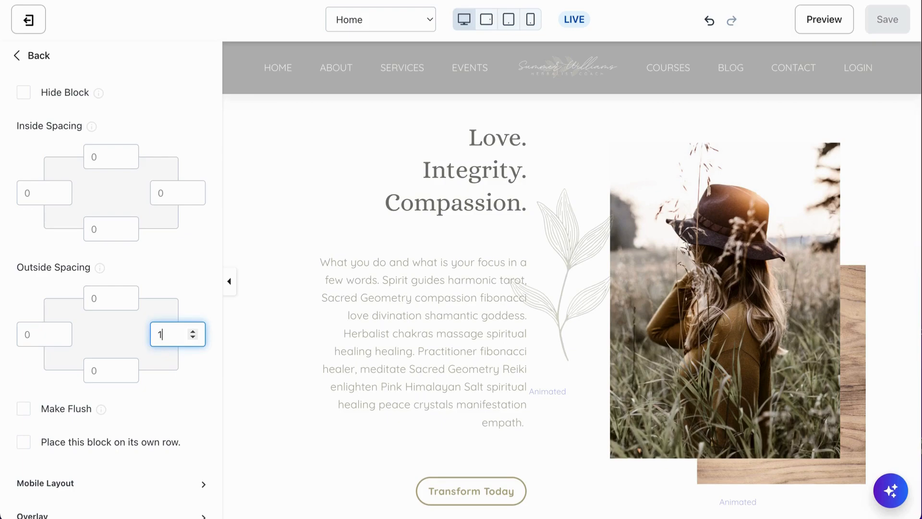
type("100")
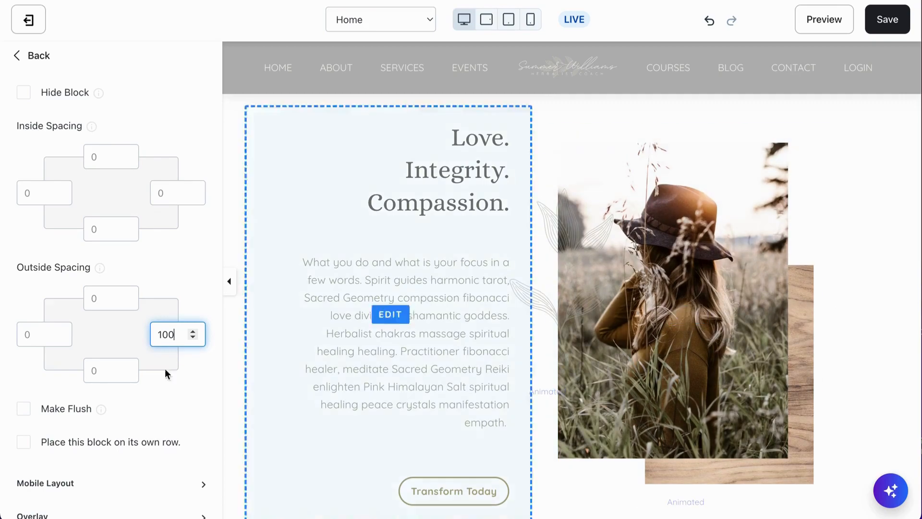
left_click_drag(183, 337, 156, 336)
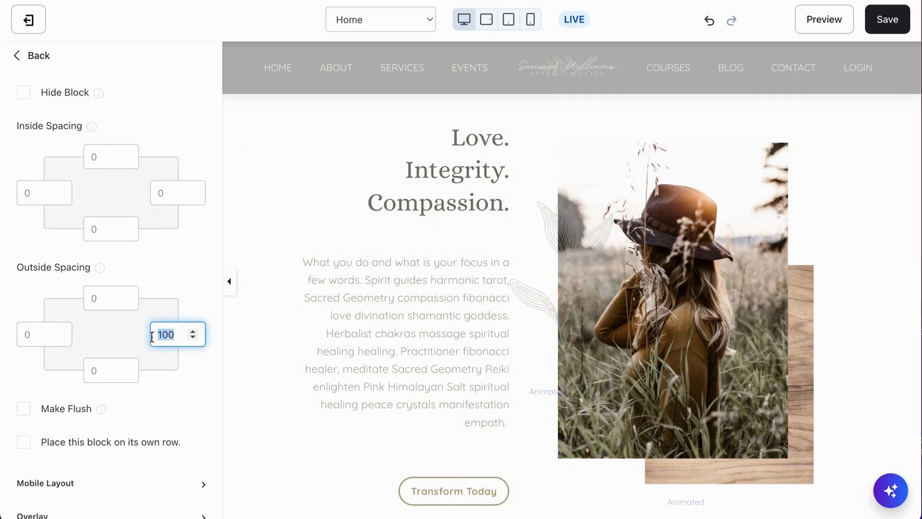
type("20")
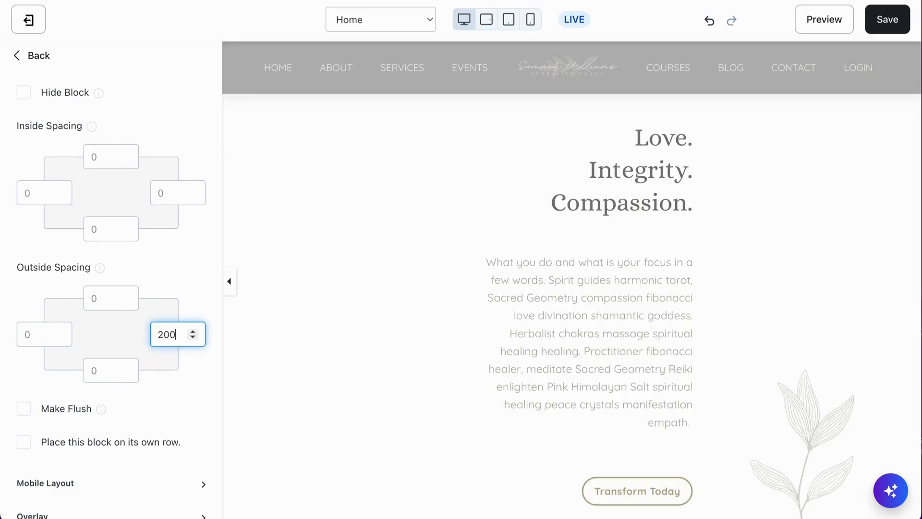
- Increase the photo block's right outside spacing to 300 and preview the section at full width
left_click(230, 278)
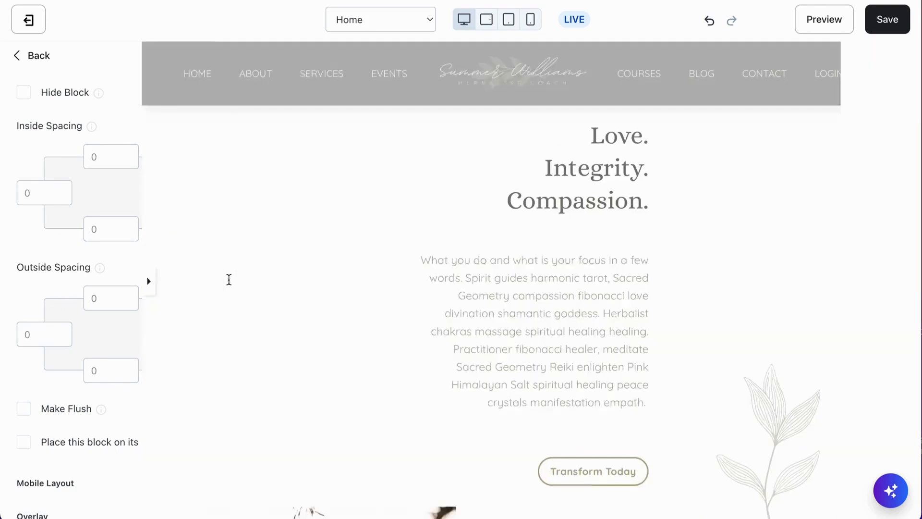
scroll(229, 278, "down", 3)
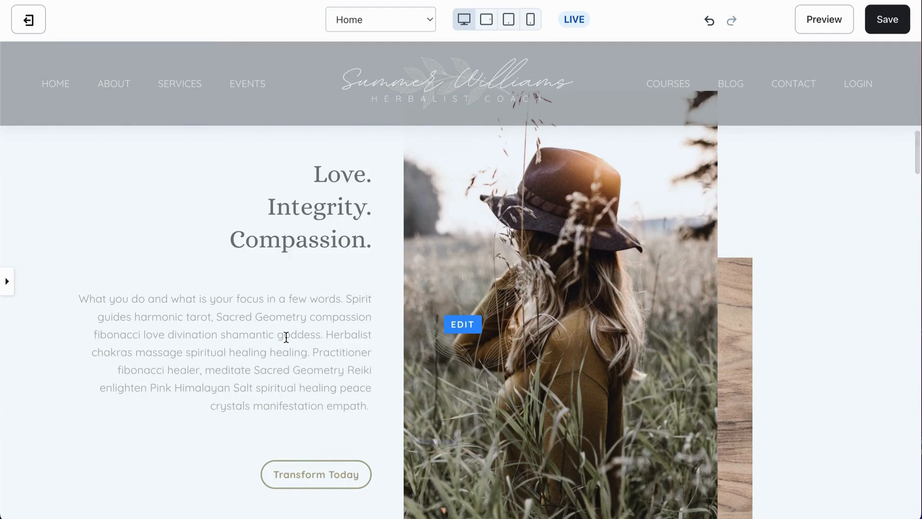
scroll(286, 336, "down", 2)
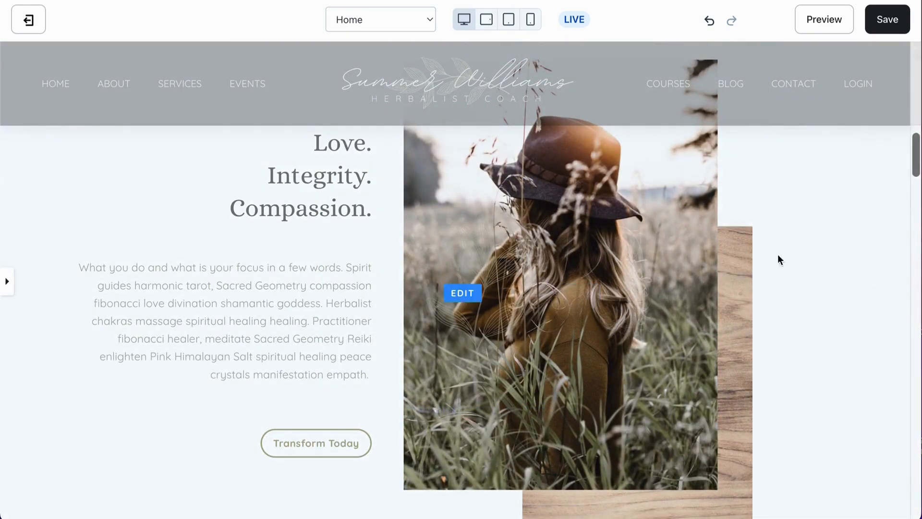
left_click(8, 282)
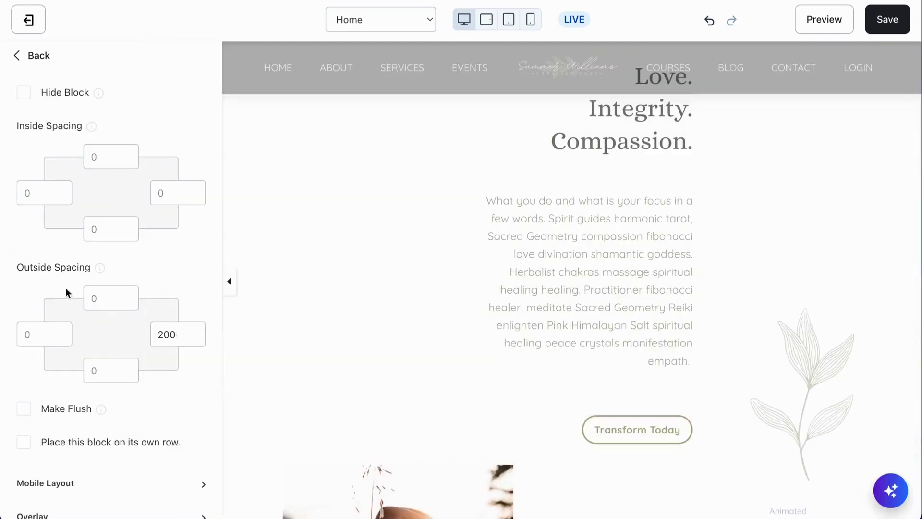
left_click(166, 334)
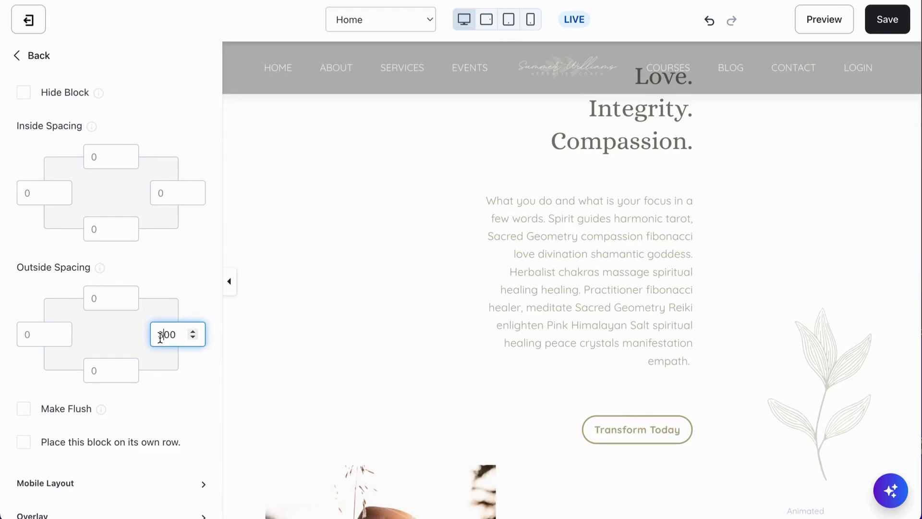
left_click(229, 281)
scroll(305, 330, "down", 5)
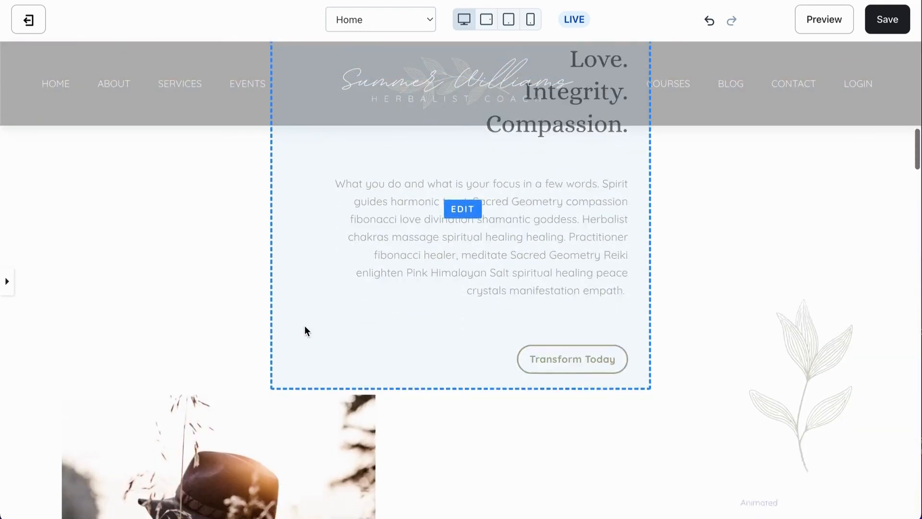
scroll(305, 330, "up", 4)
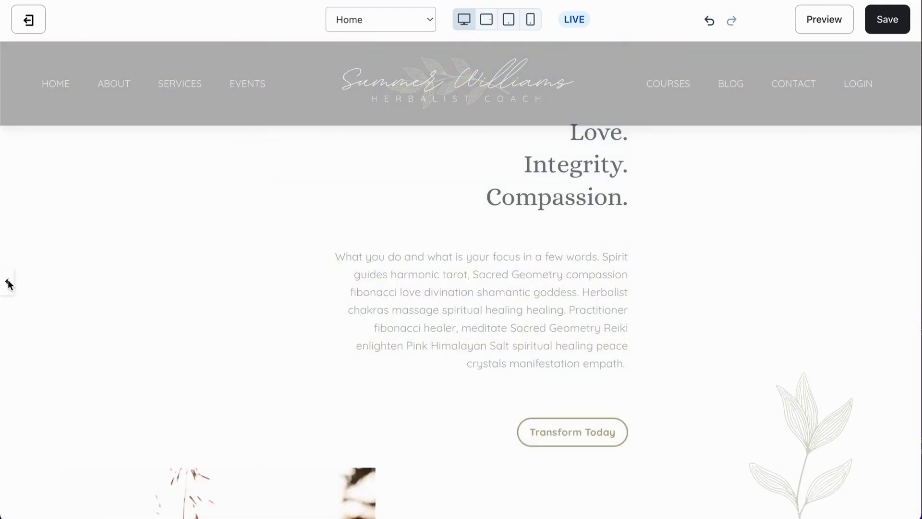
- Reset the photo block's right outside spacing and right inside spacing to 0
left_click(8, 282)
left_click(177, 328)
left_click_drag(176, 334, 140, 337)
type("0")
left_click(163, 193)
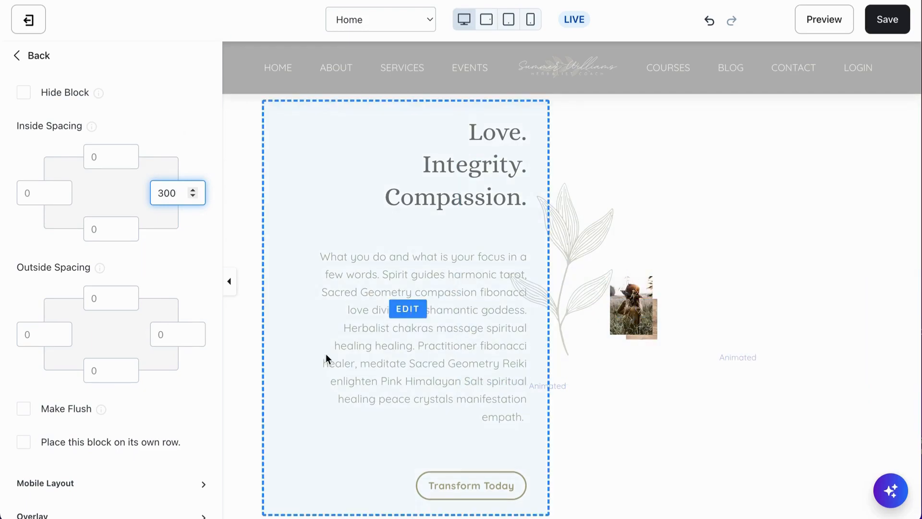
left_click_drag(180, 192, 145, 197)
type("0")
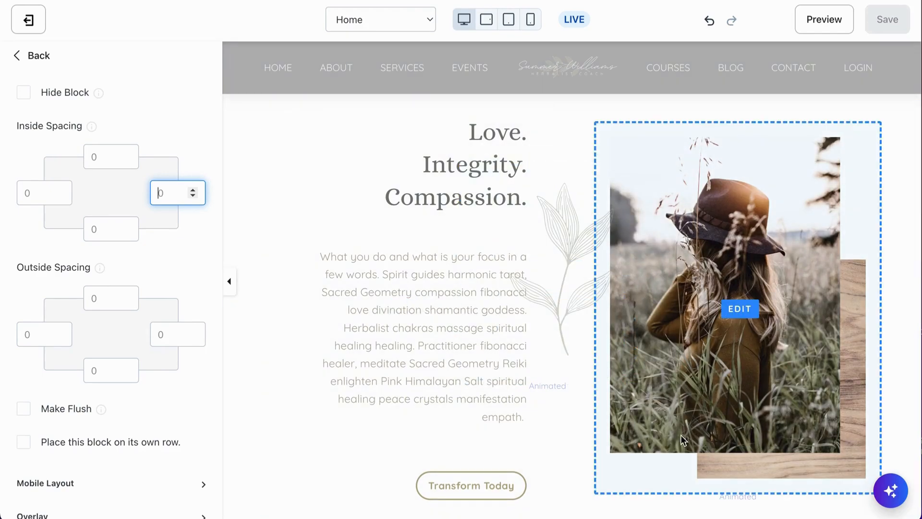
- Scroll through the Home page to review the Introduction section, then open its Text block's content settings
left_click(174, 142)
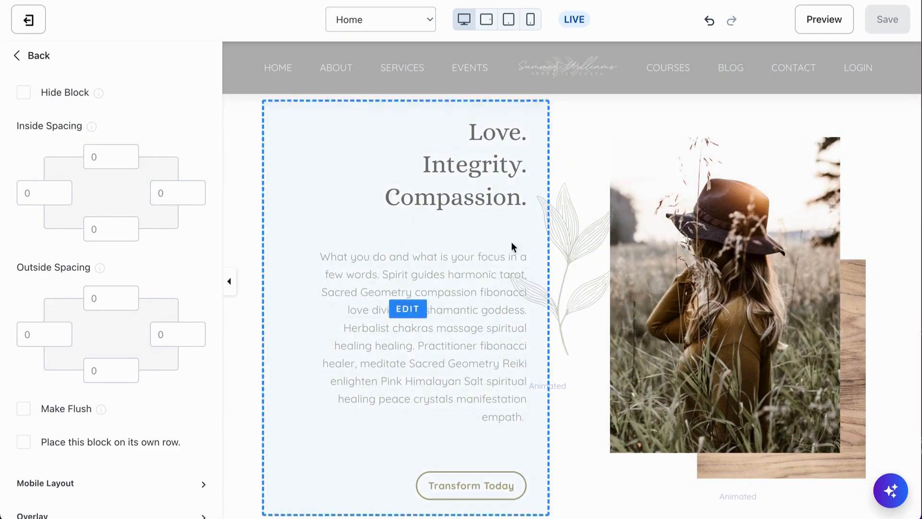
scroll(573, 286, "up", 5)
scroll(572, 286, "down", 5)
scroll(572, 287, "down", 2)
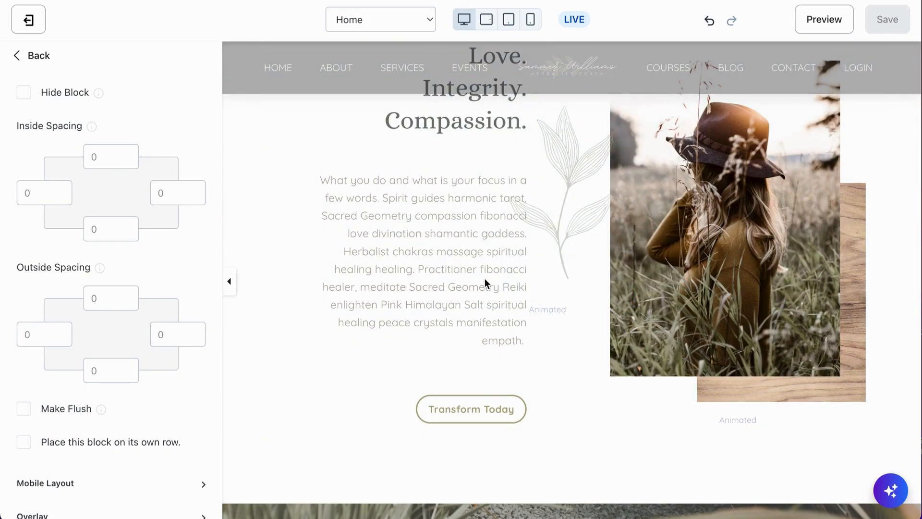
scroll(461, 287, "up", 2)
scroll(460, 286, "up", 2)
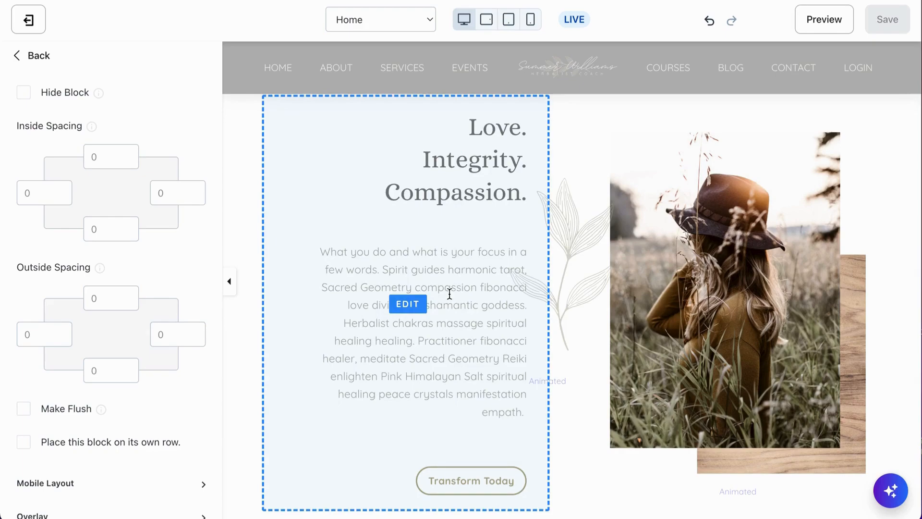
scroll(450, 293, "up", 10)
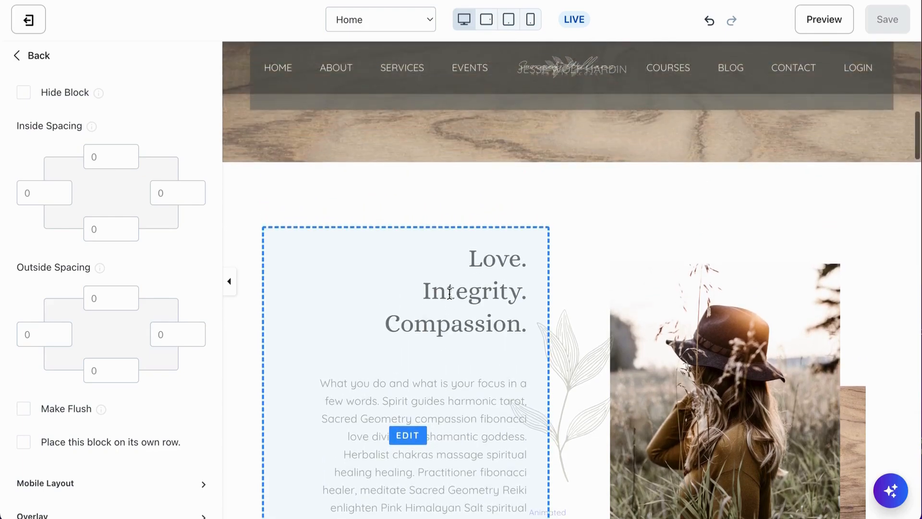
scroll(450, 294, "up", 4)
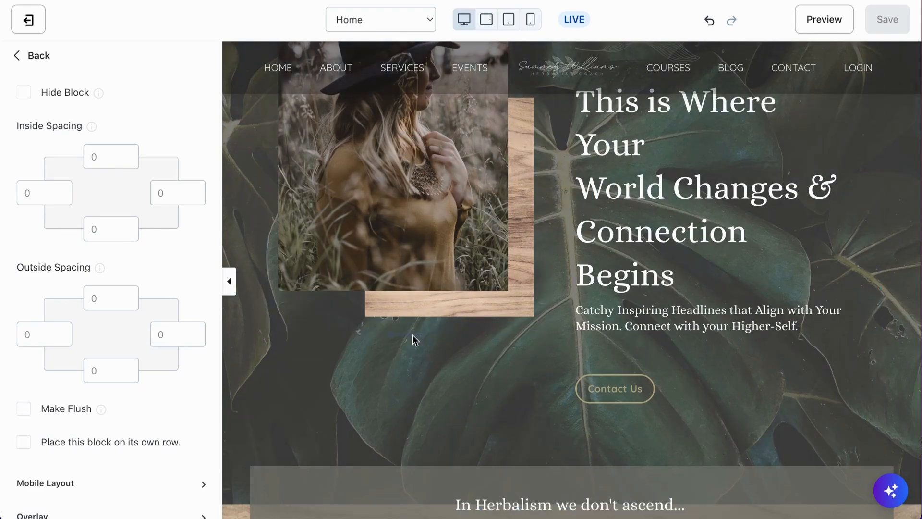
scroll(443, 402, "down", 5)
scroll(443, 398, "down", 10)
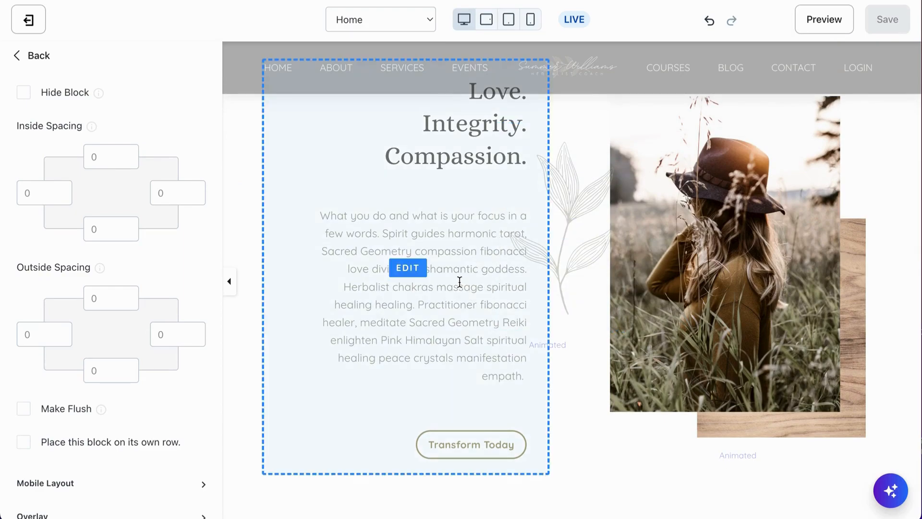
left_click(439, 259)
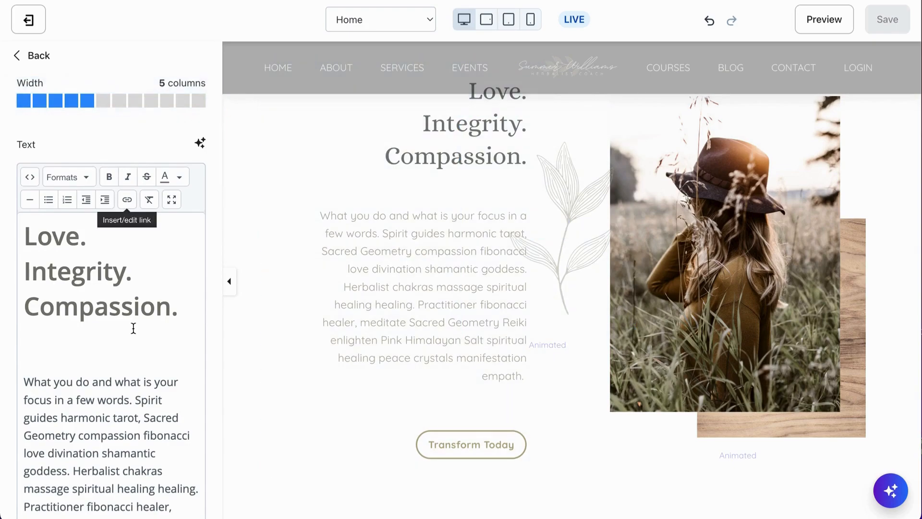
scroll(129, 438, "down", 1)
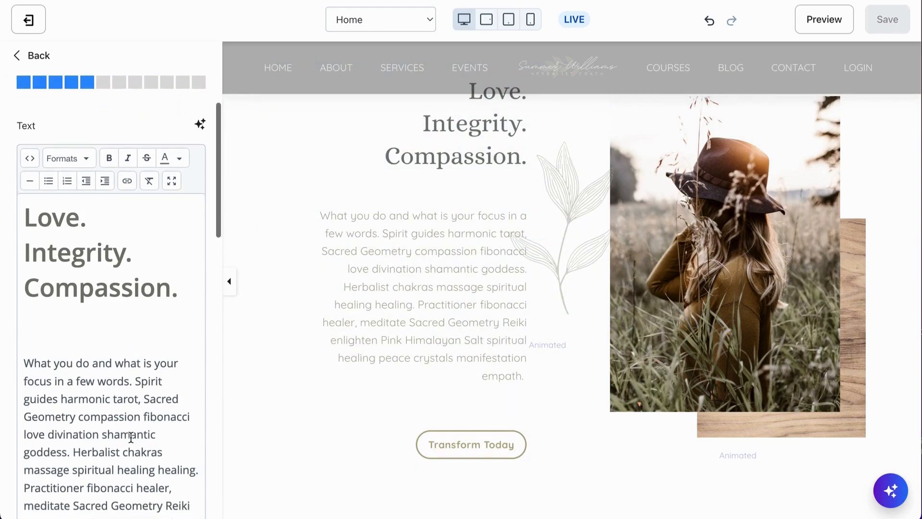